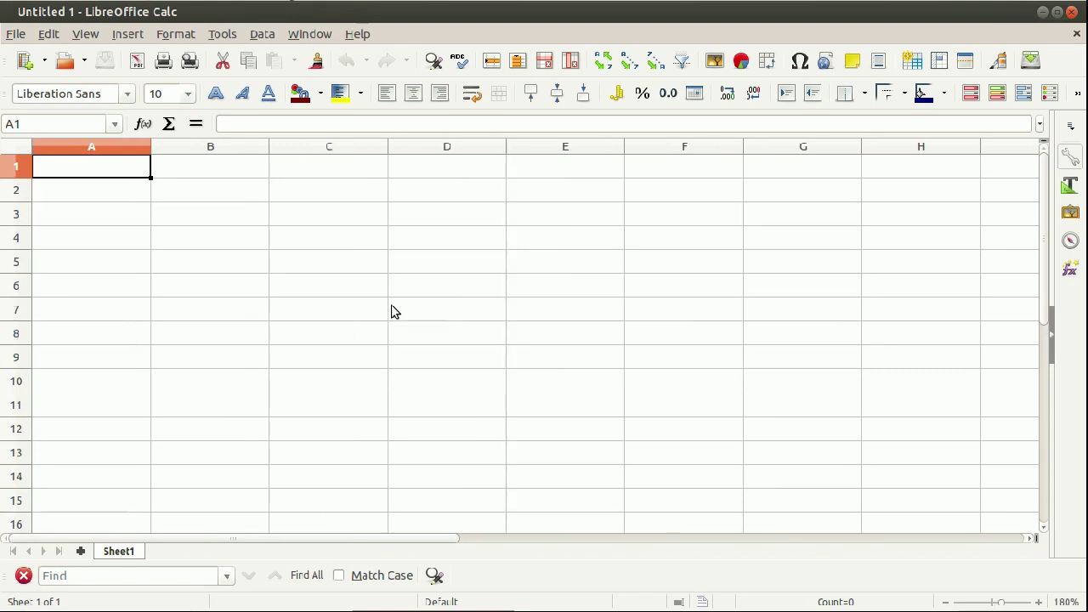
Step: Enter the headers Name of Asset in A1 and Purchase Cost in B1, and slightly widen columns A and B
text(Name)
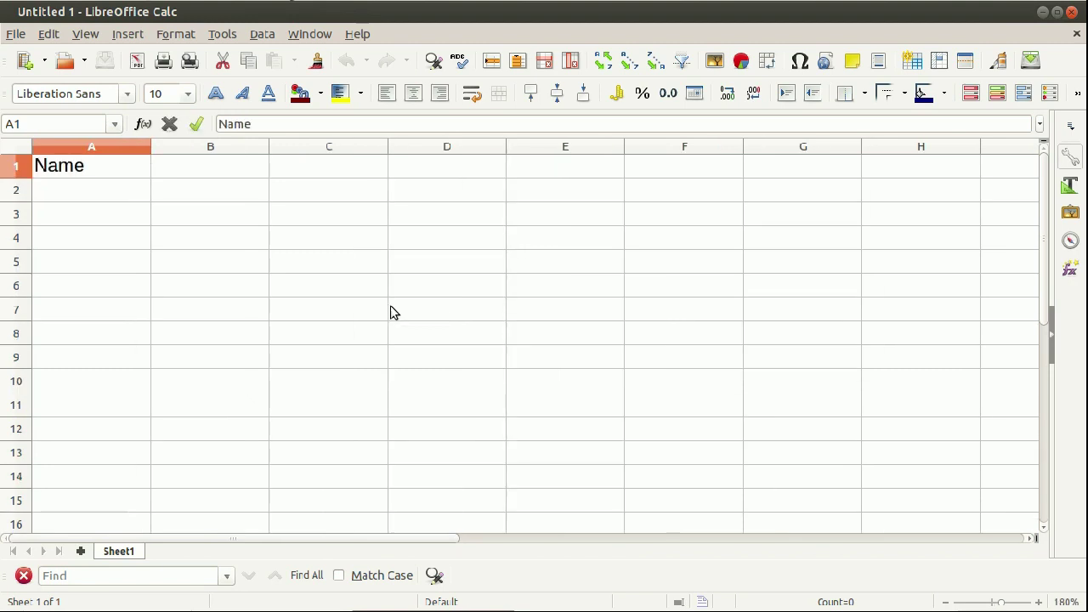
text( of Asset)
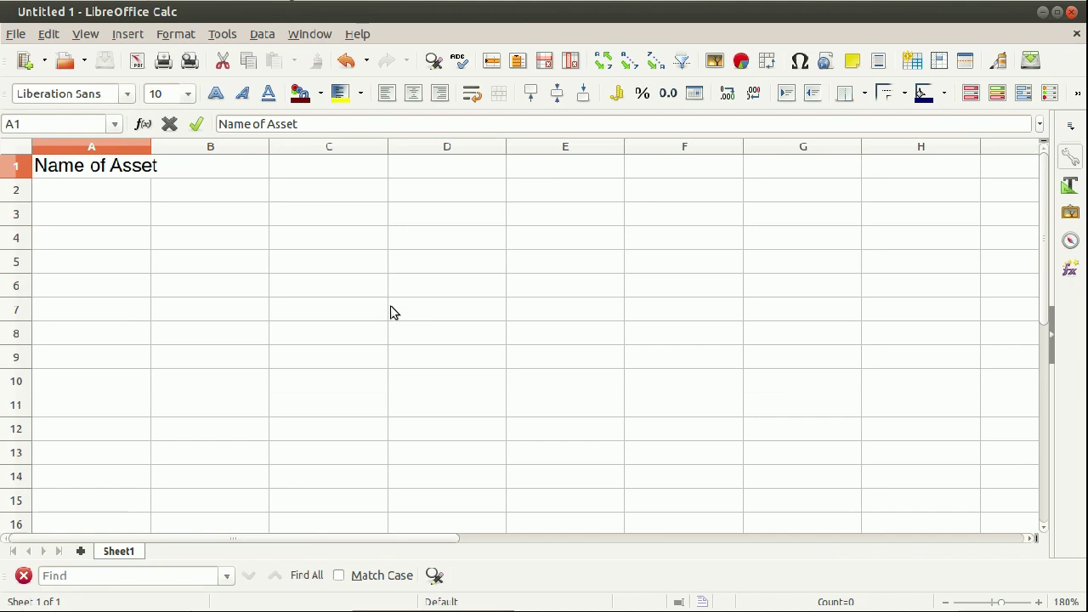
key(Tab)
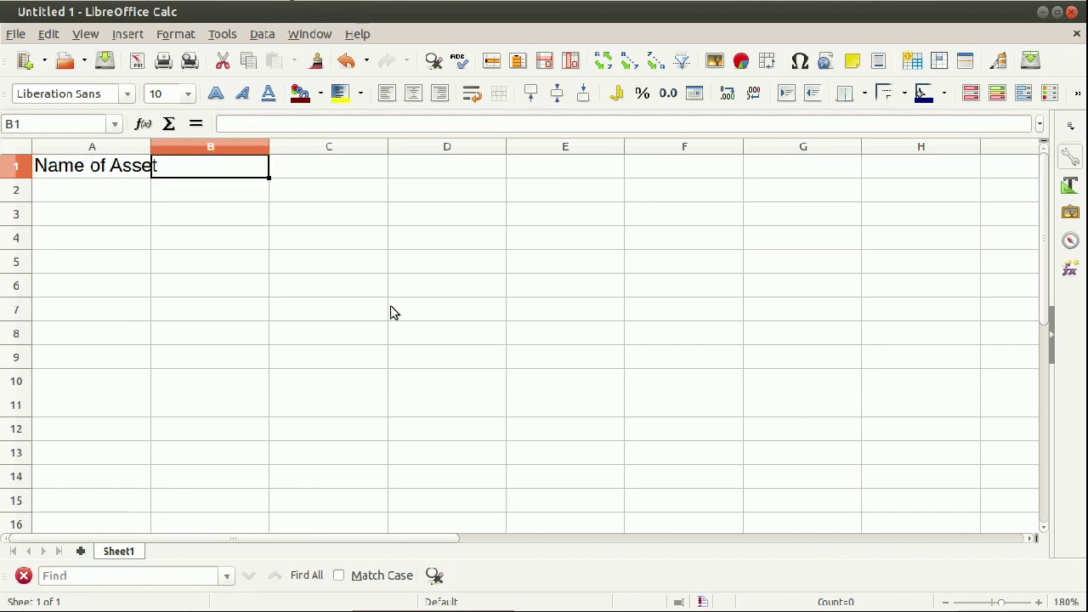
text(Pu)
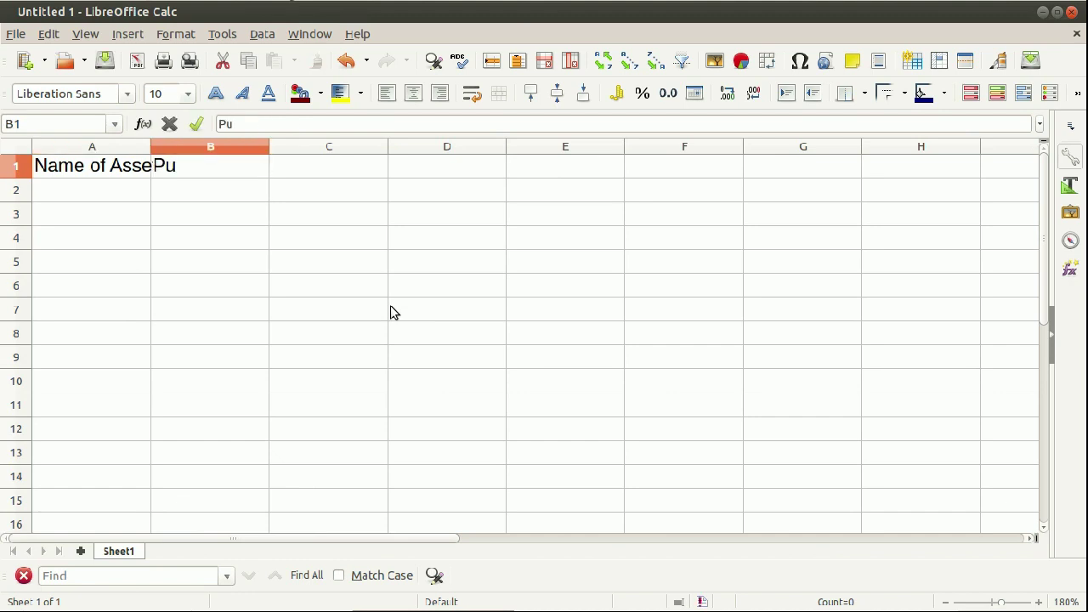
text(rchase)
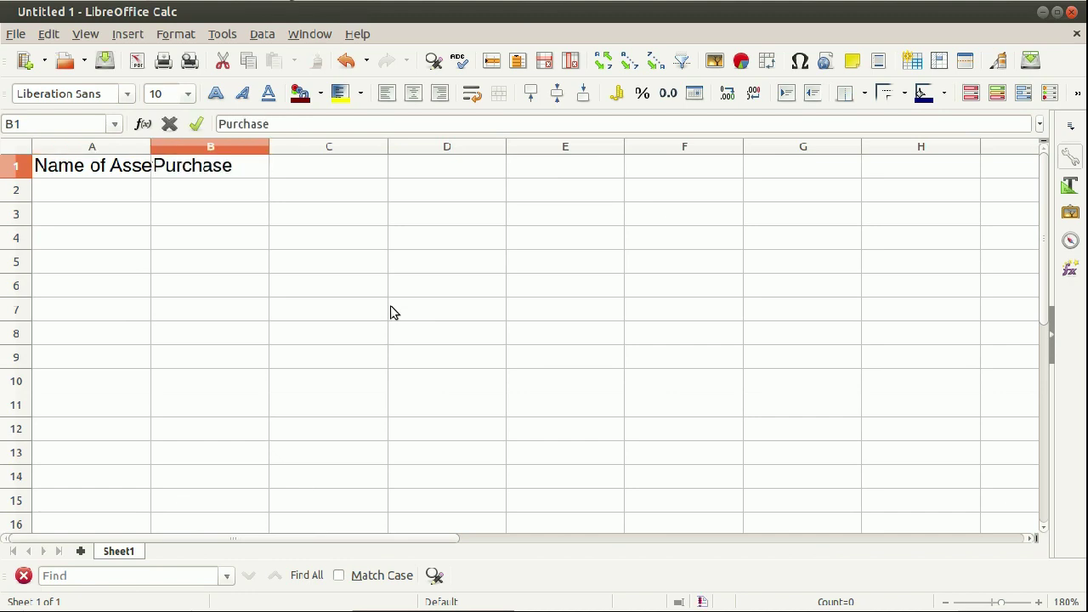
text( Cost)
key(Tab)
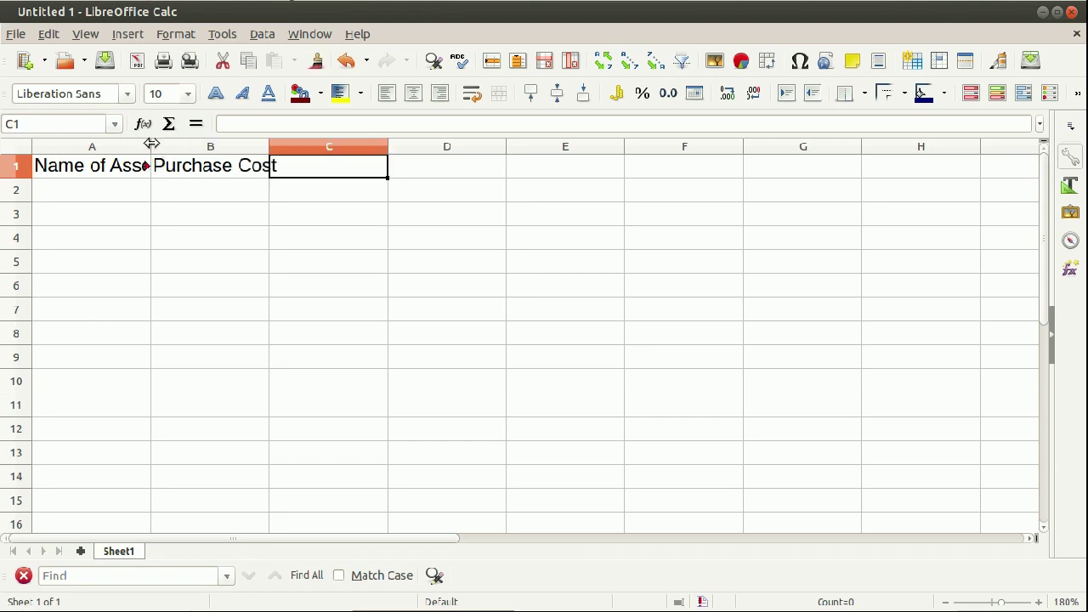
drag(149, 143, 159, 143)
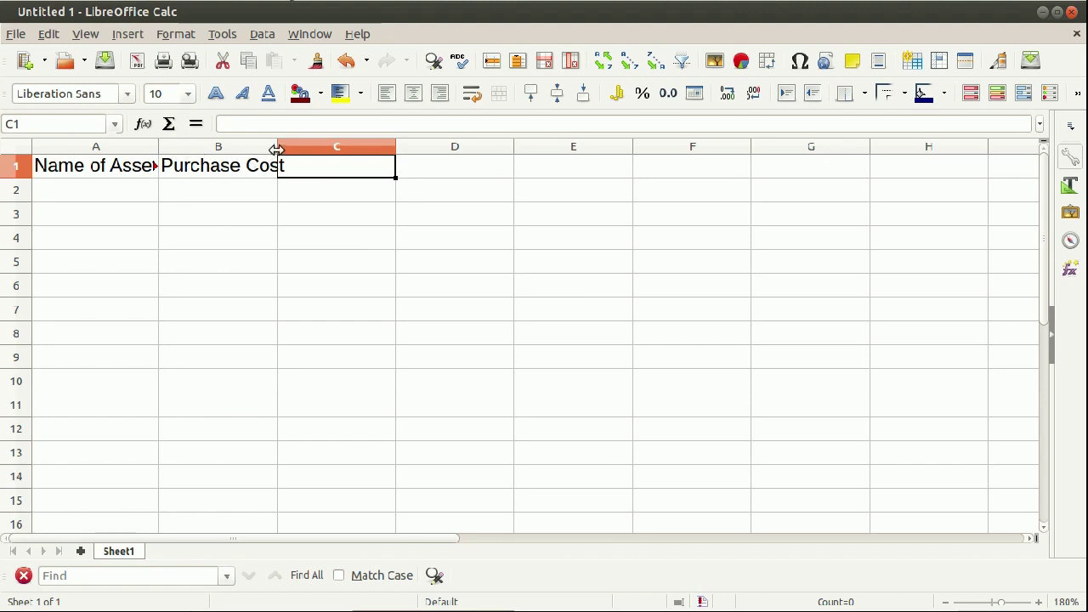
drag(277, 147, 291, 146)
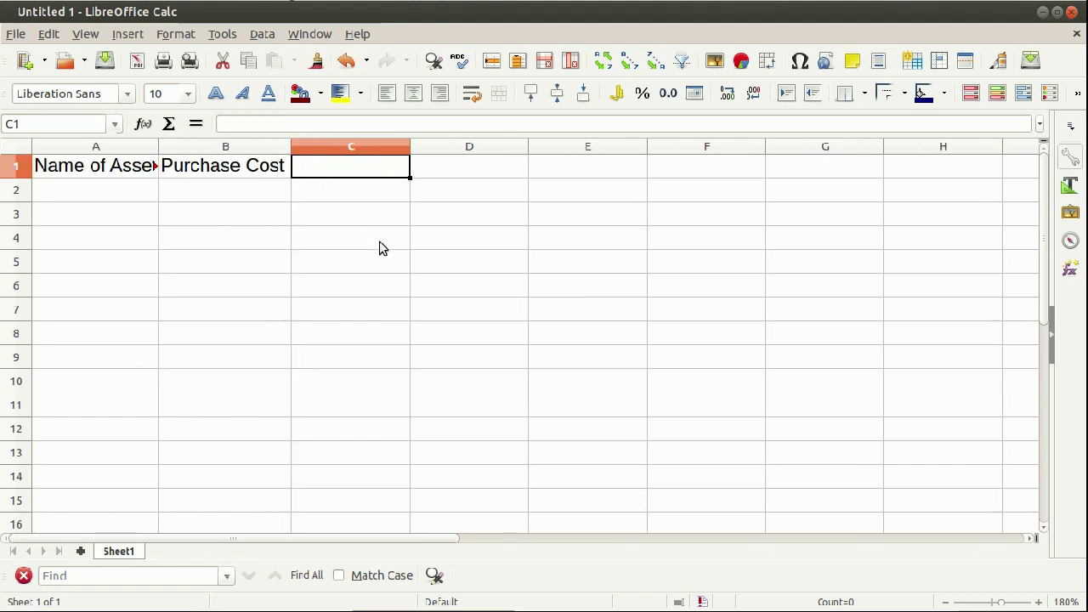
Step: Enter the header Transportation Charges in cell C1
text(Trans)
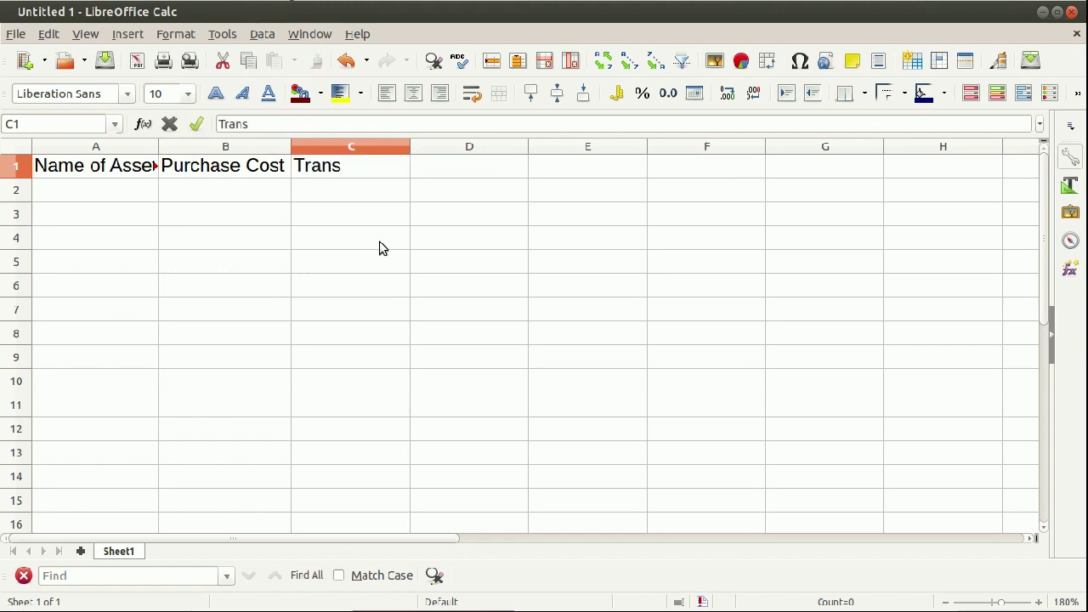
text(portation)
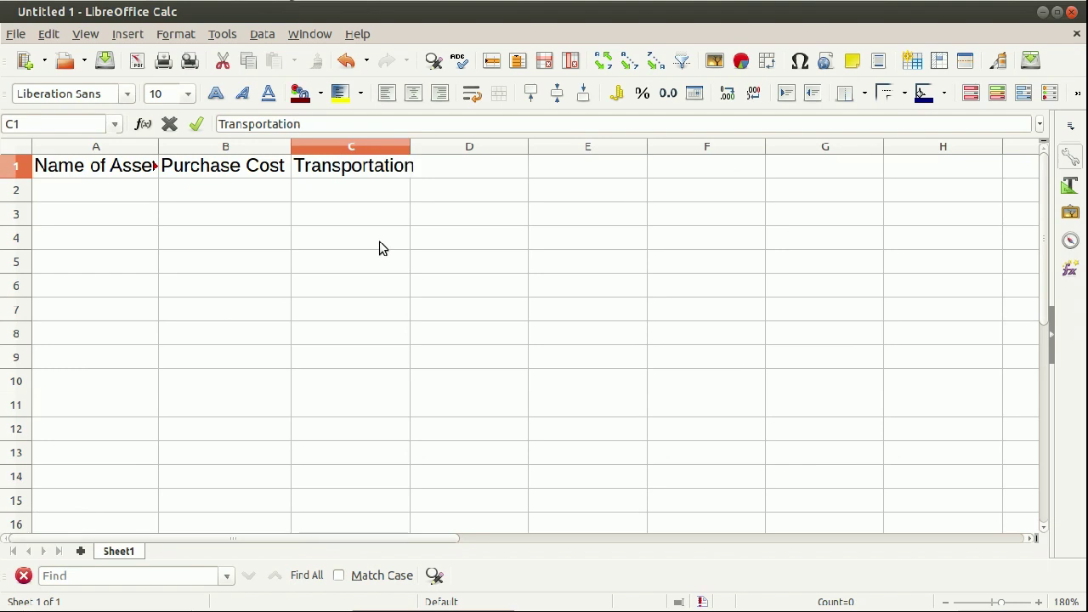
text( Charges)
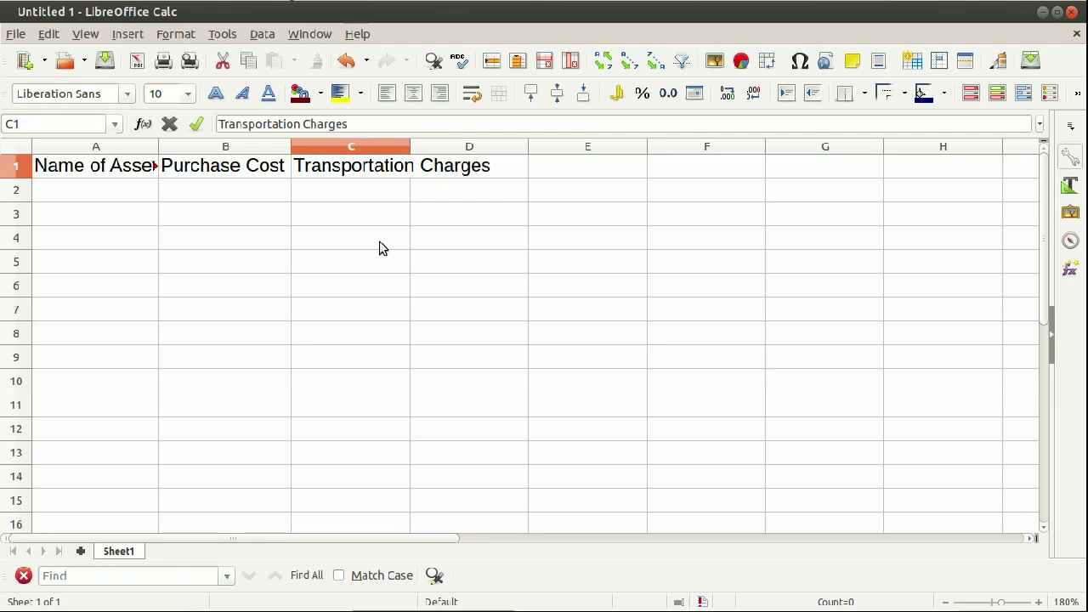
key(Return)
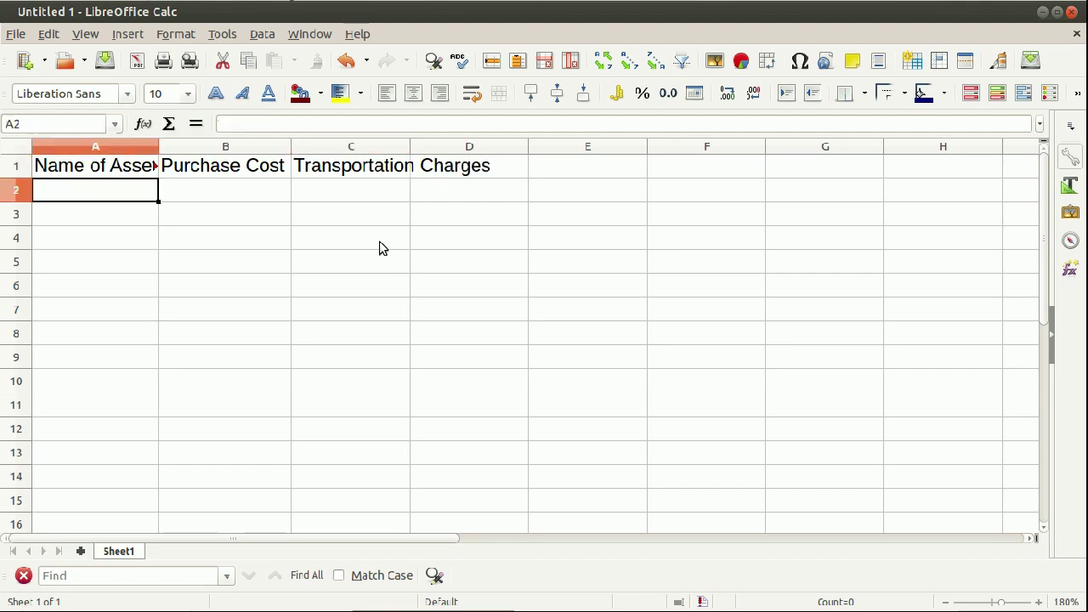
Step: Increase the height of row 1 to fit two lines and turn on text wrapping for the whole row
drag(15, 178, 15, 199)
click(17, 185)
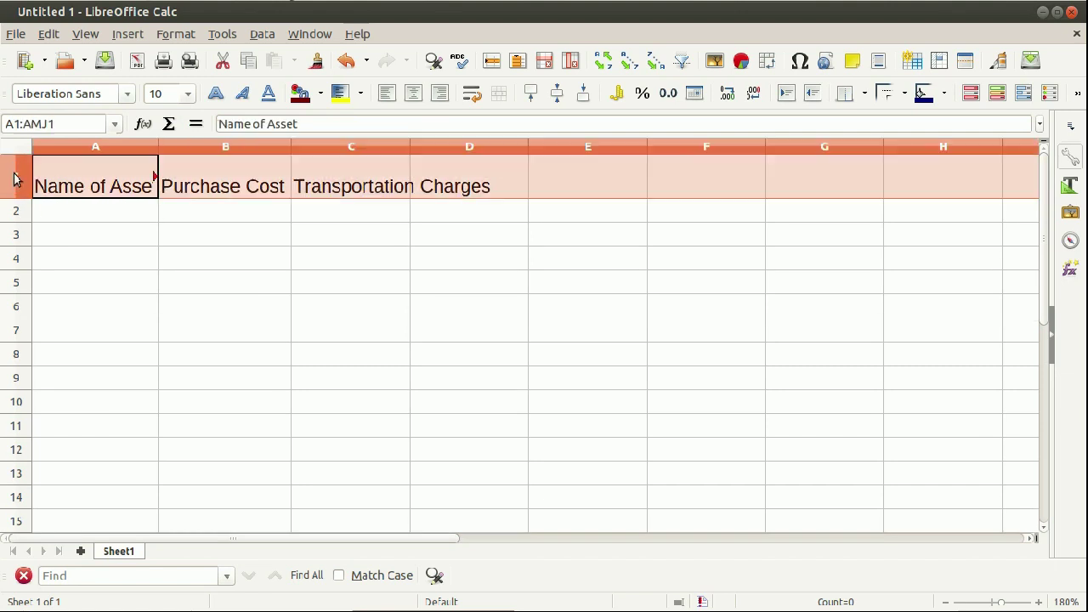
click(480, 94)
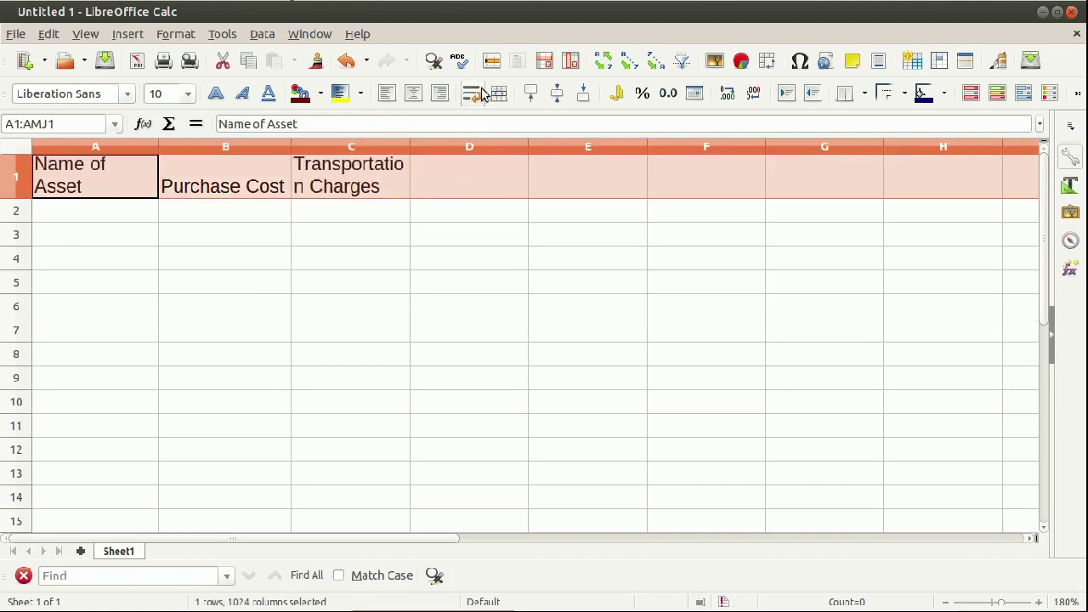
click(456, 254)
Step: Enter the header Installation Charges in cell D1
click(452, 185)
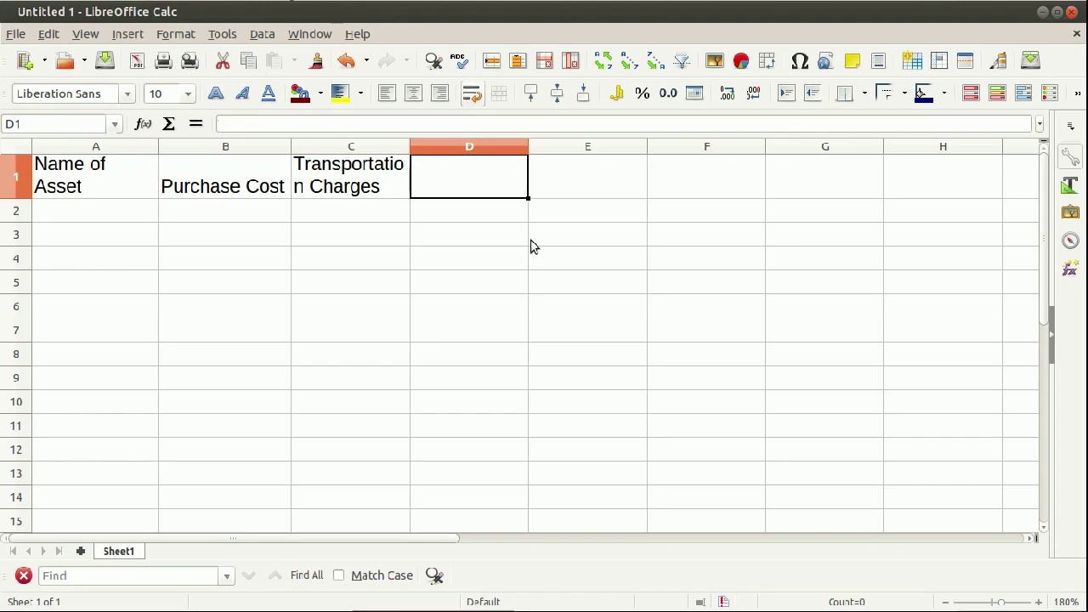
text(Install)
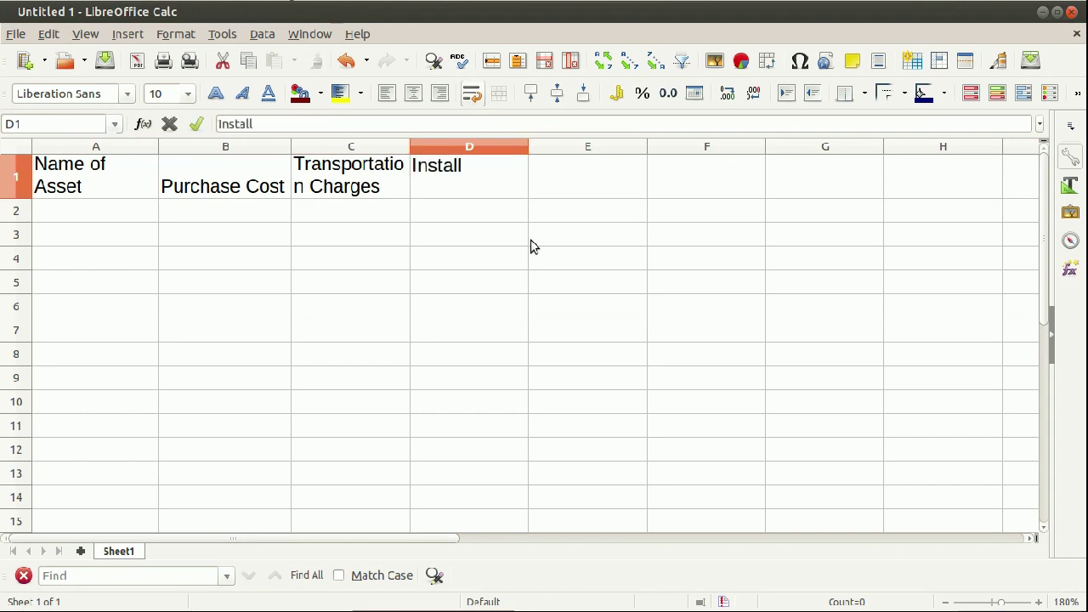
text(ation Charges)
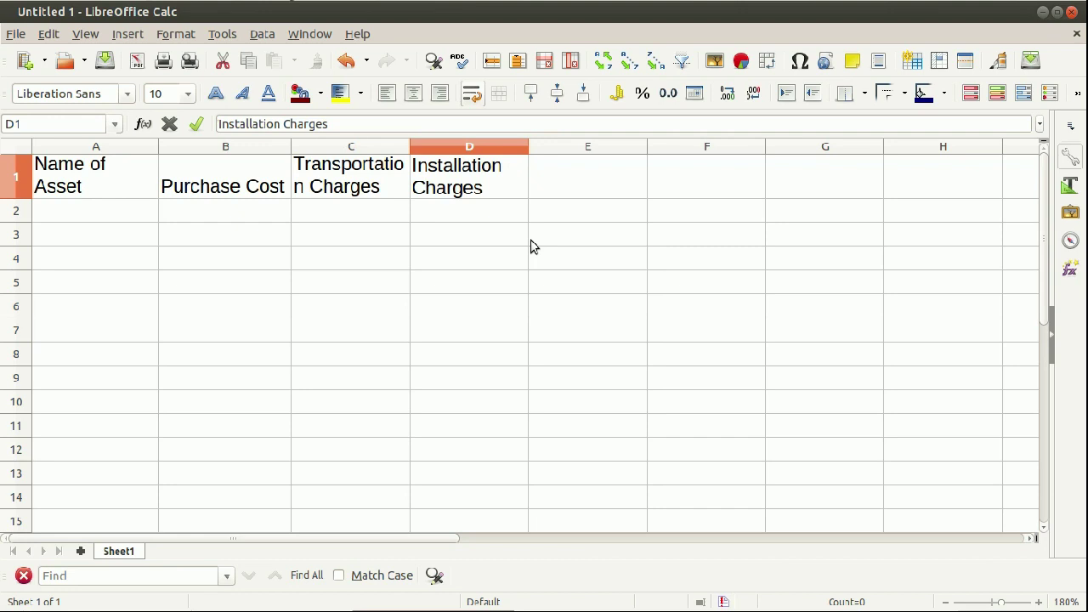
key(Tab)
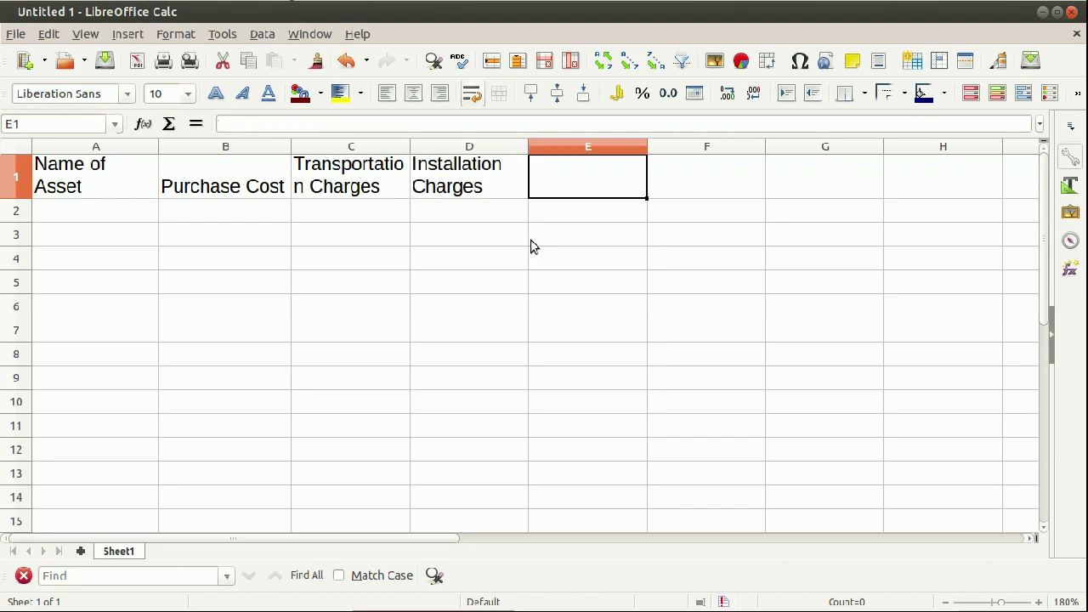
Step: Enter the header Pre-Operating Cost in cell E1 and widen column E so the header fits on two lines
text(Pre-)
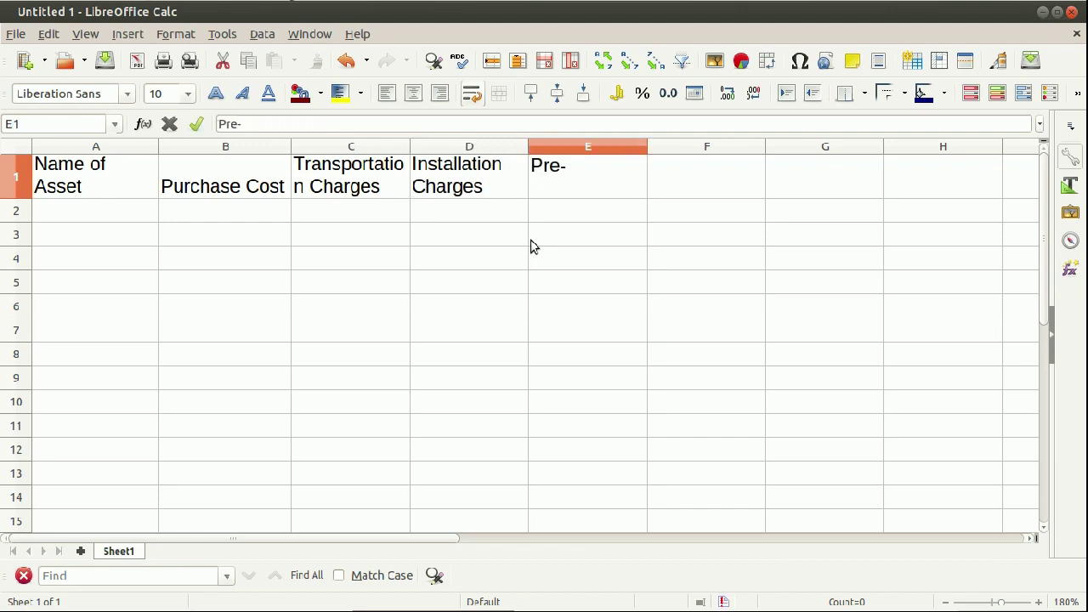
text(Opera)
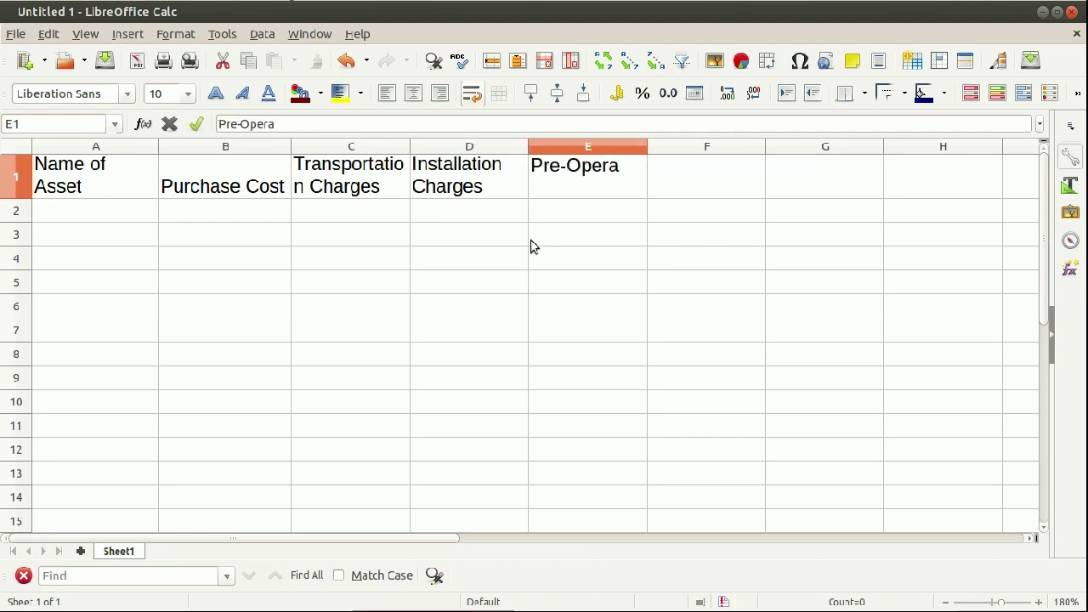
text(ting)
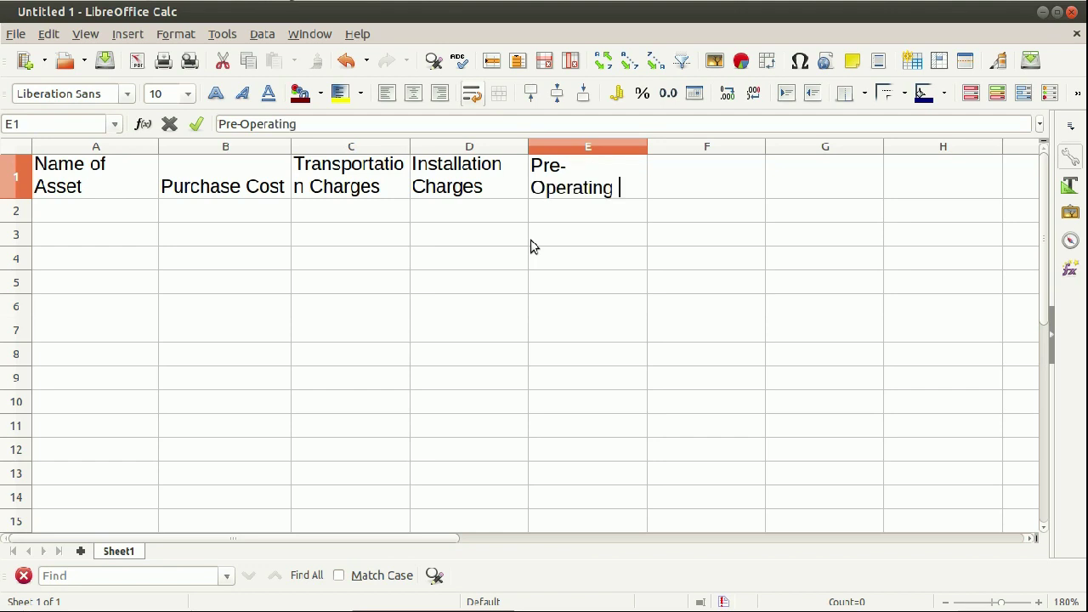
text( Cost)
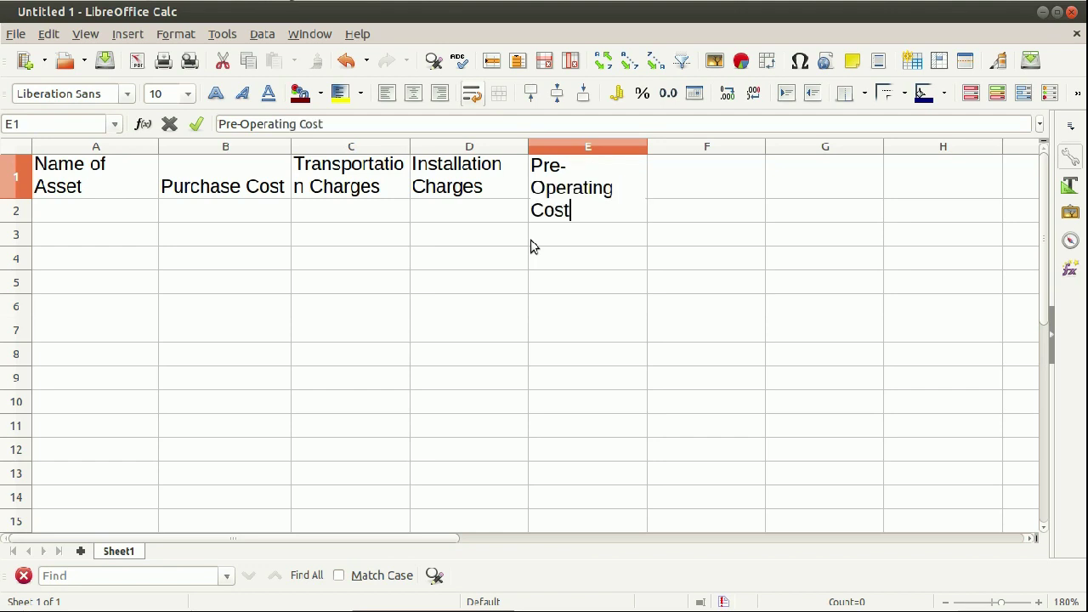
click(526, 244)
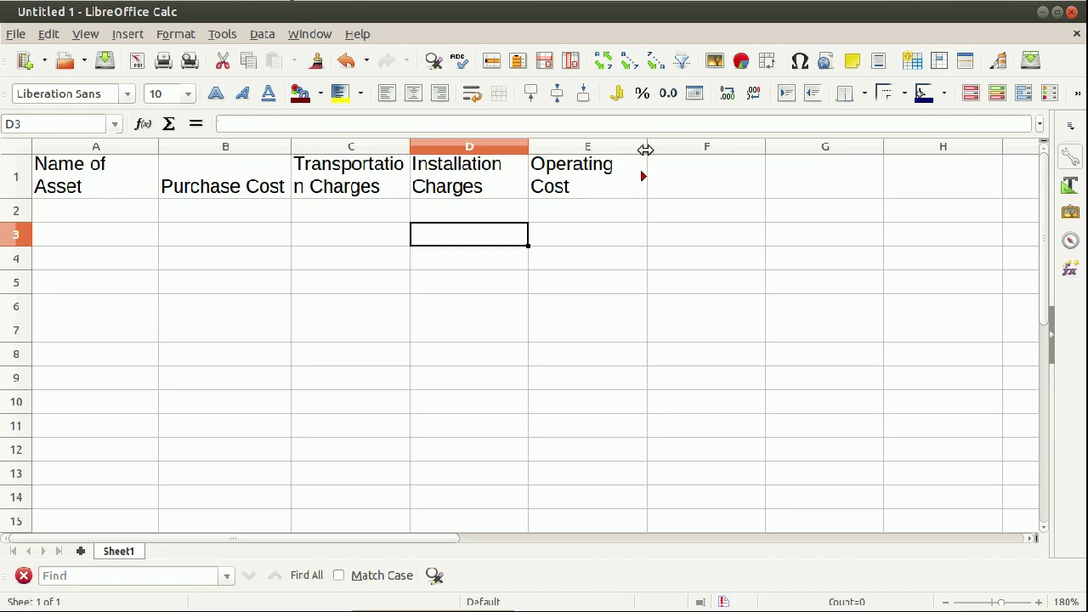
drag(647, 146, 672, 146)
Step: Enter the headers Salvage Value in cell F1 and Life in year in cell G1
click(704, 190)
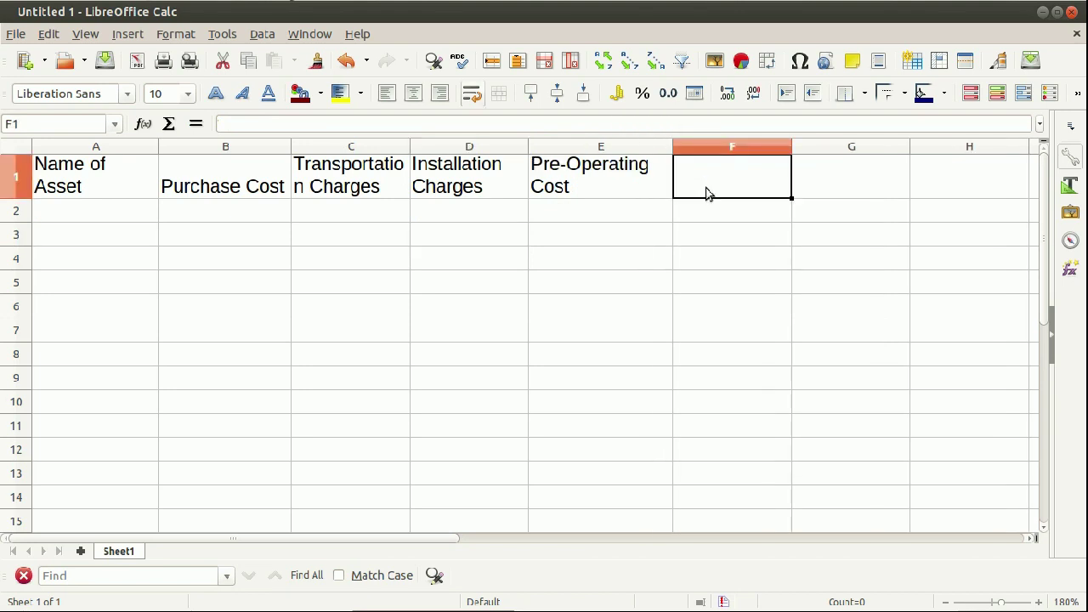
text(Sala)
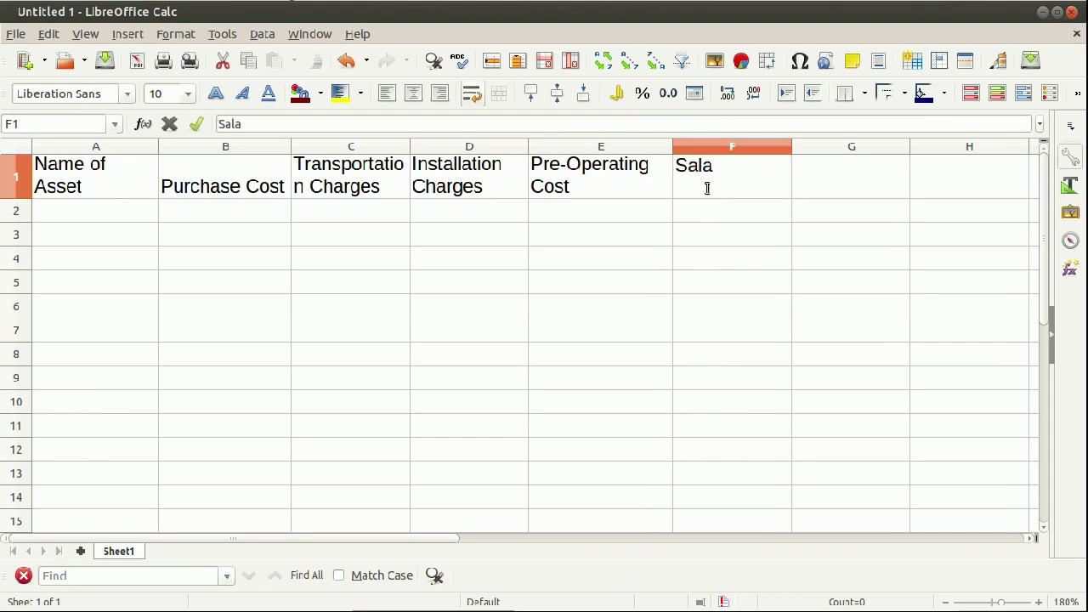
key(BackSpace)
text(vage Value)
key(Tab)
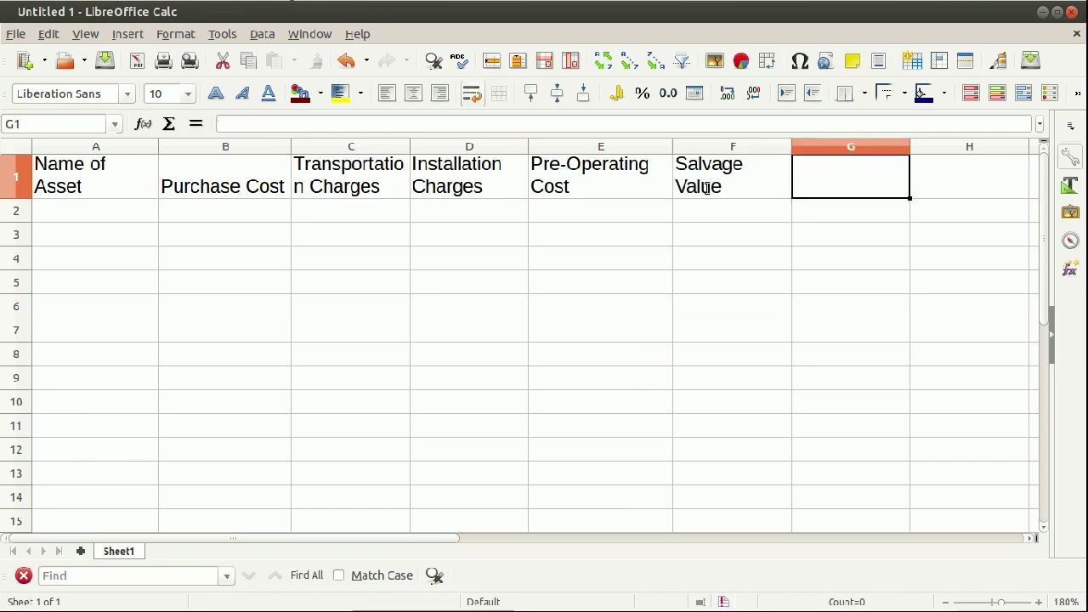
text(Lif)
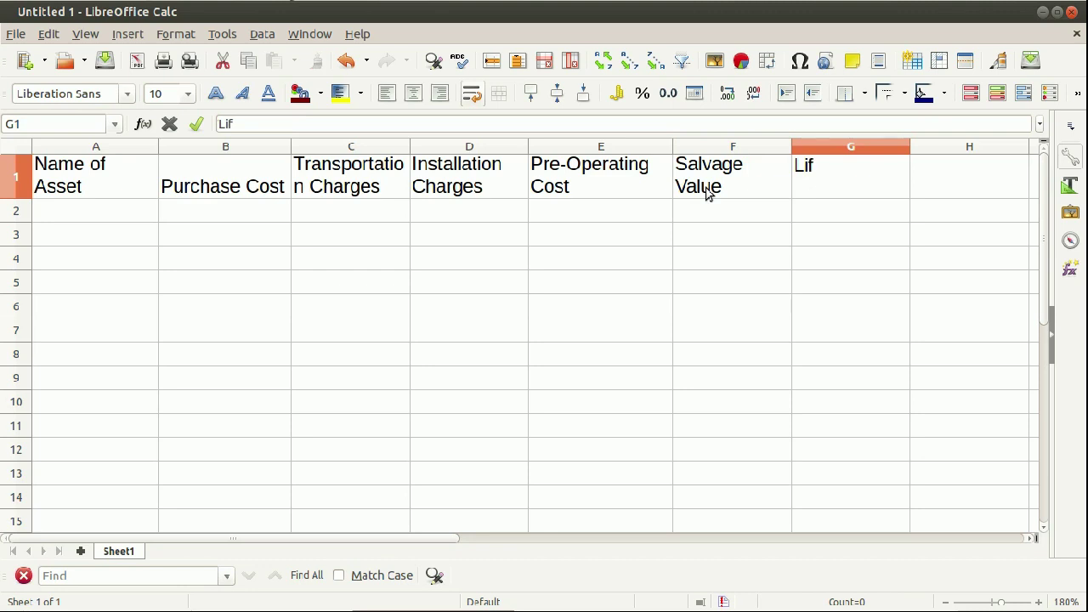
text(e in year)
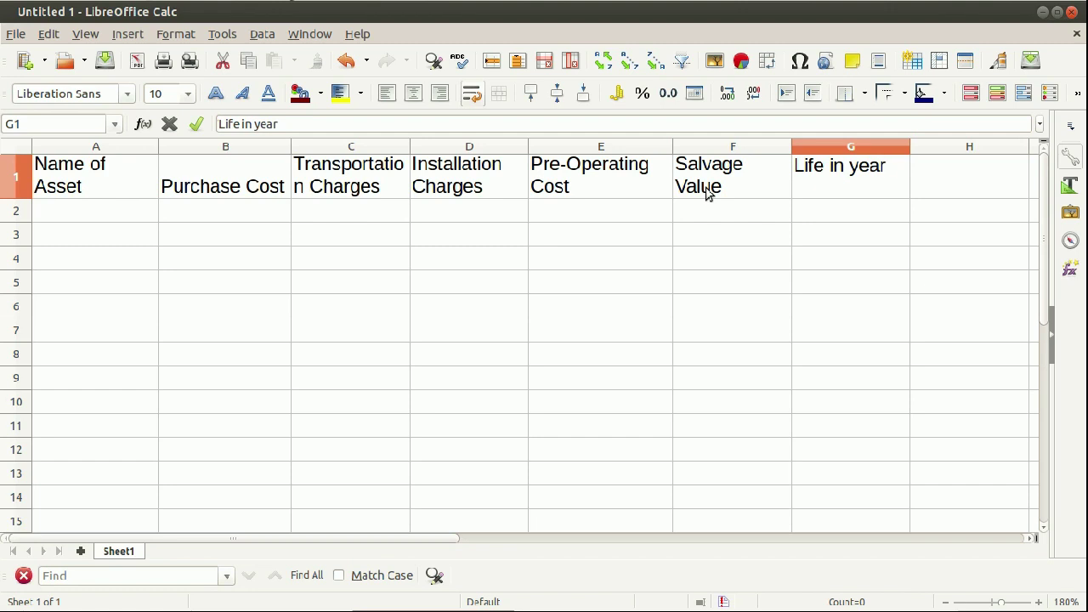
key(Tab)
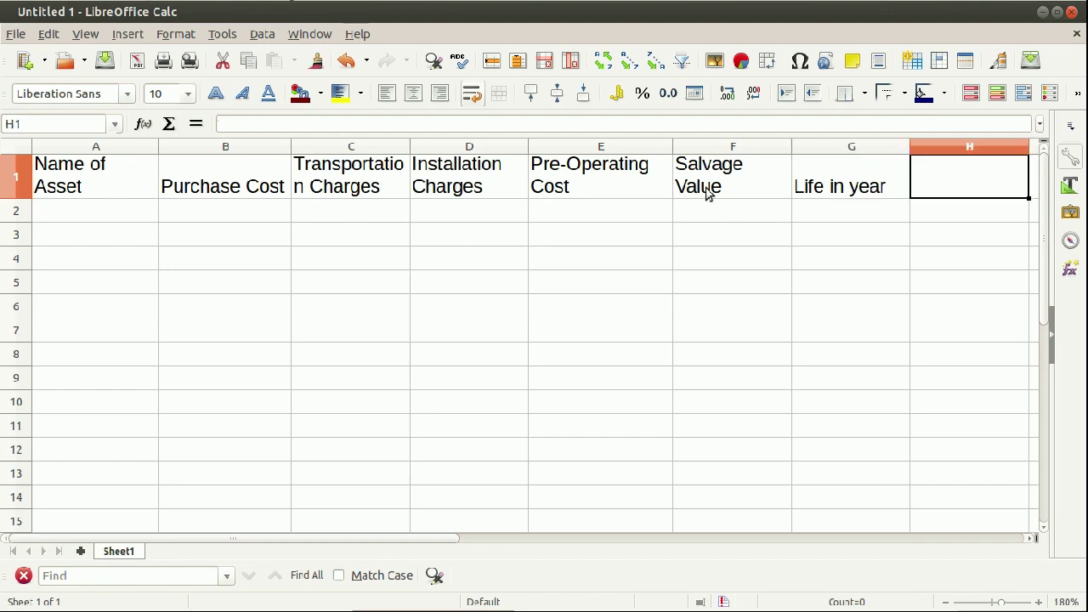
Step: Enter the headers Total Cost in cell H1 and Annual Depreciation in cell I1
text(Tota)
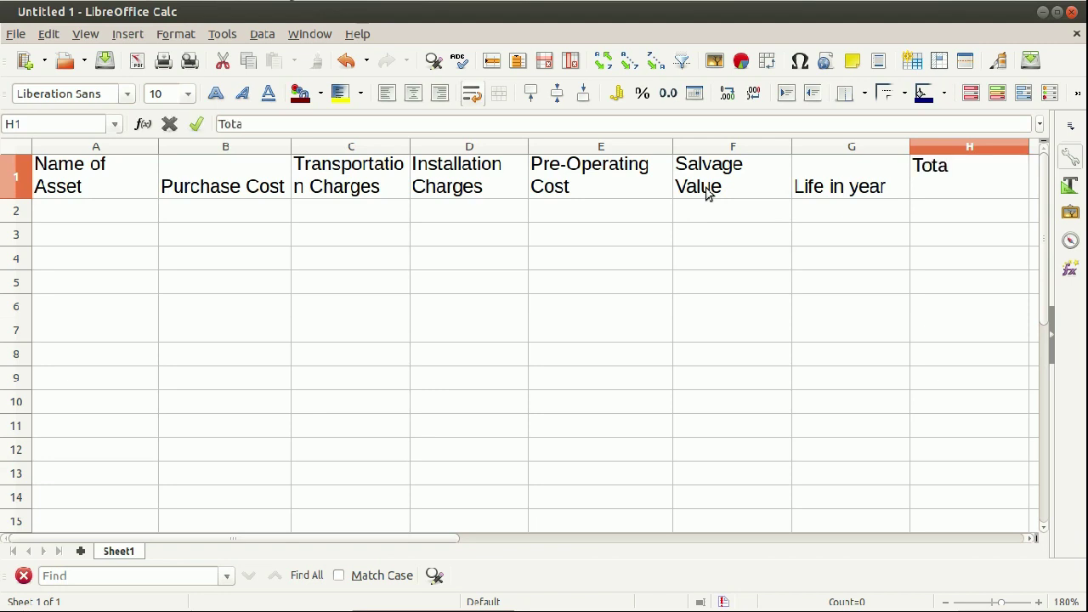
text(l Cost)
key(Tab)
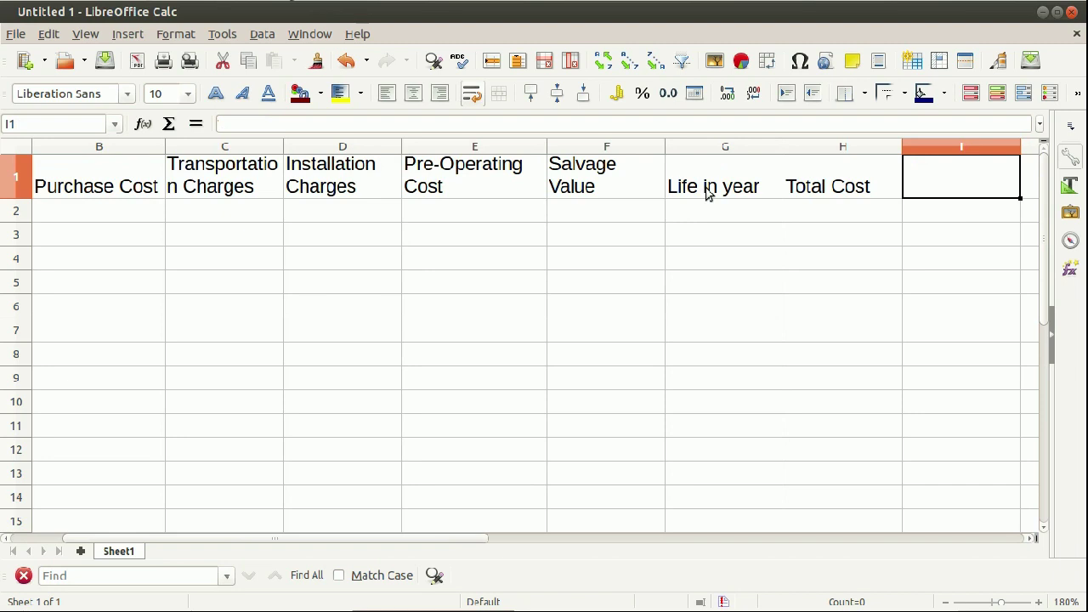
text(Annual)
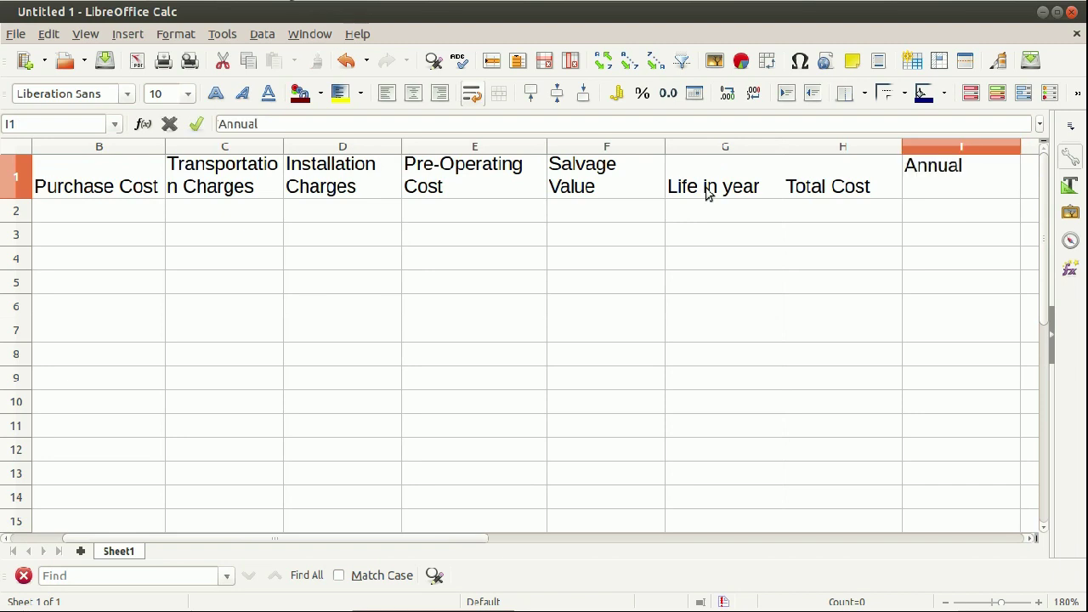
text( Depre)
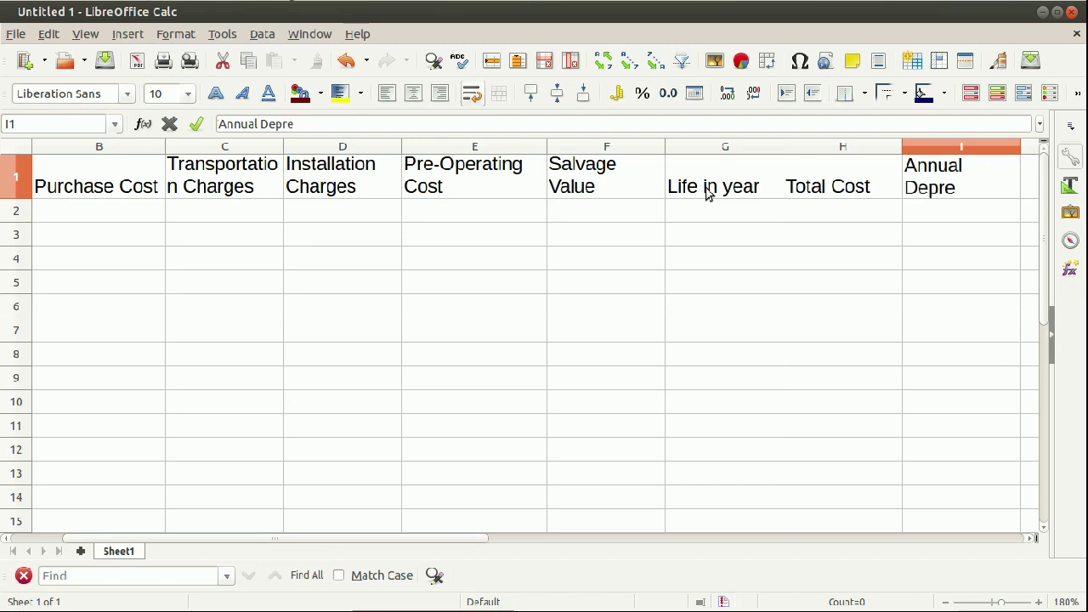
text(ciation)
click(270, 217)
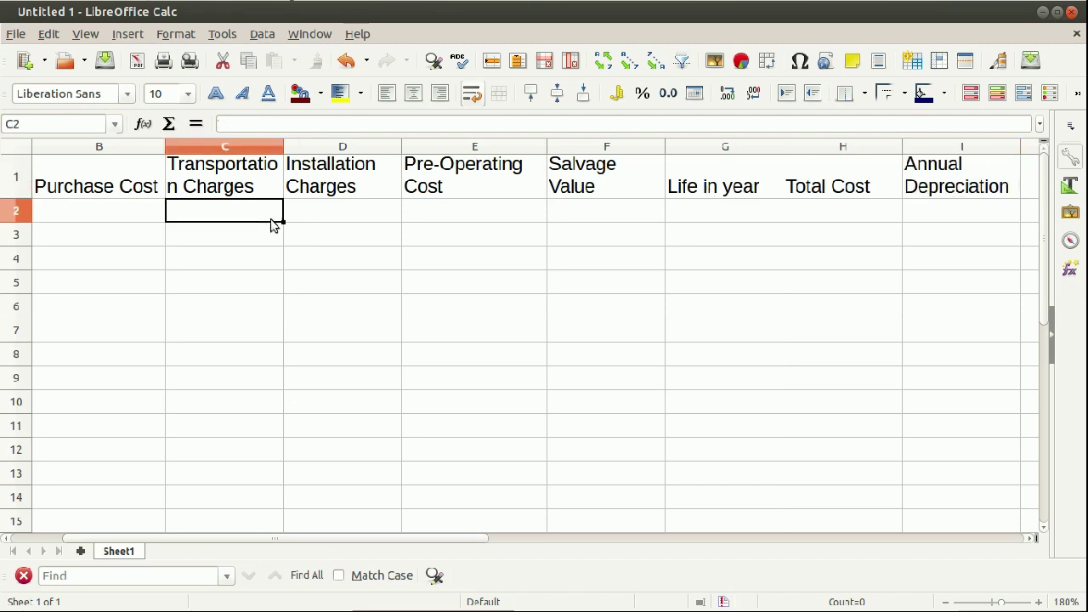
drag(406, 542, 153, 502)
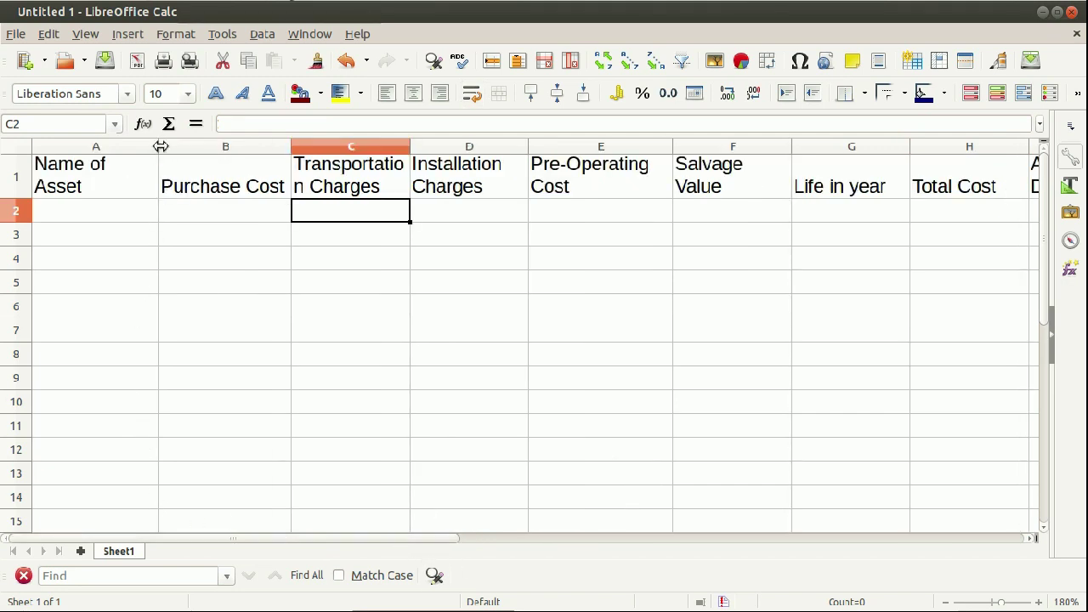
Step: Narrow column A slightly and centre the headers across row 1
drag(159, 147, 150, 149)
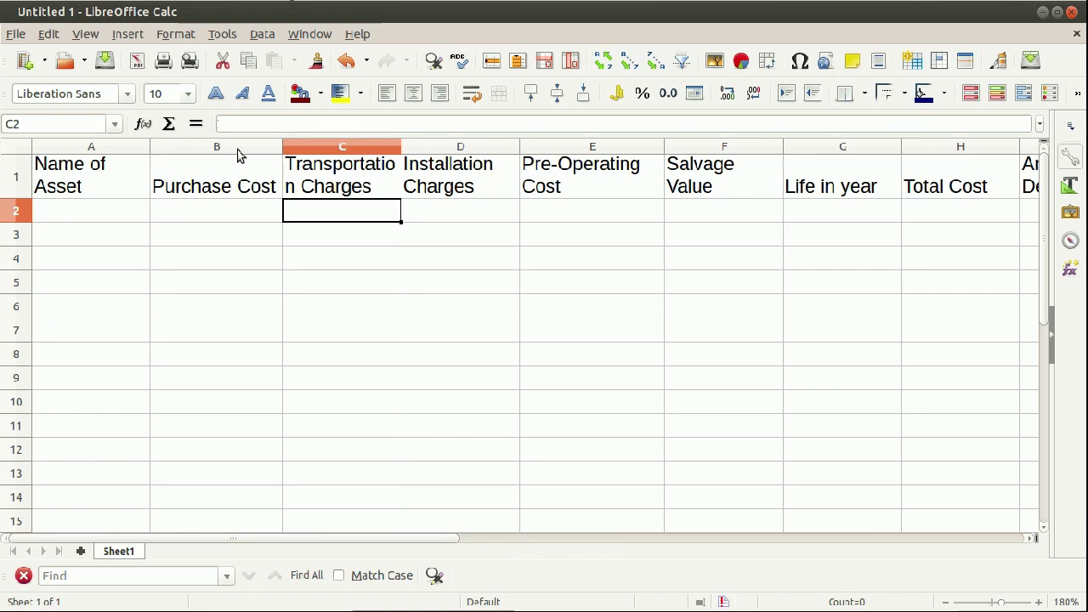
click(16, 177)
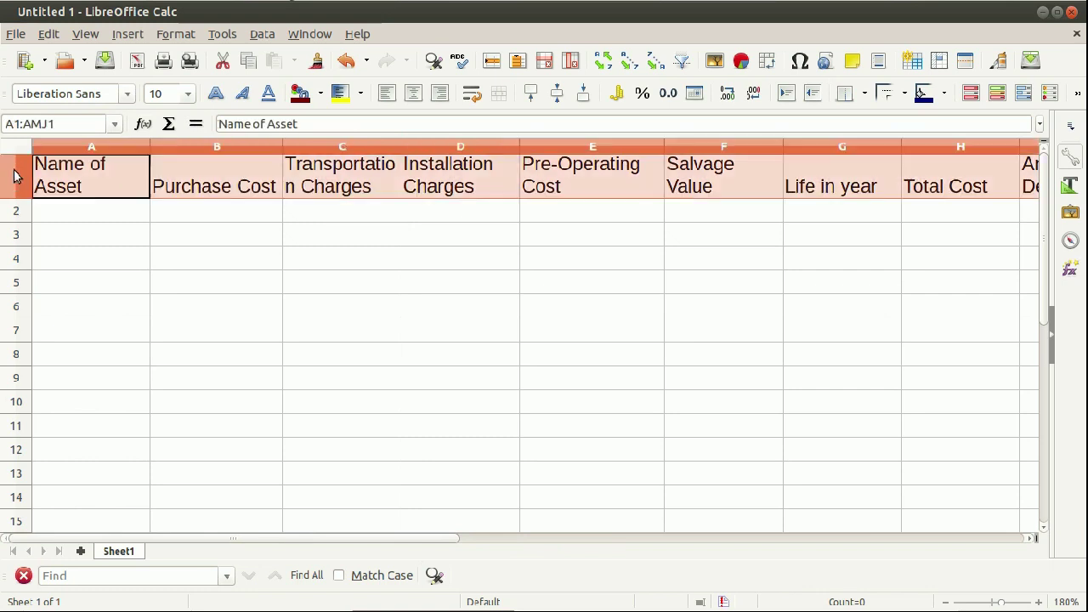
click(412, 94)
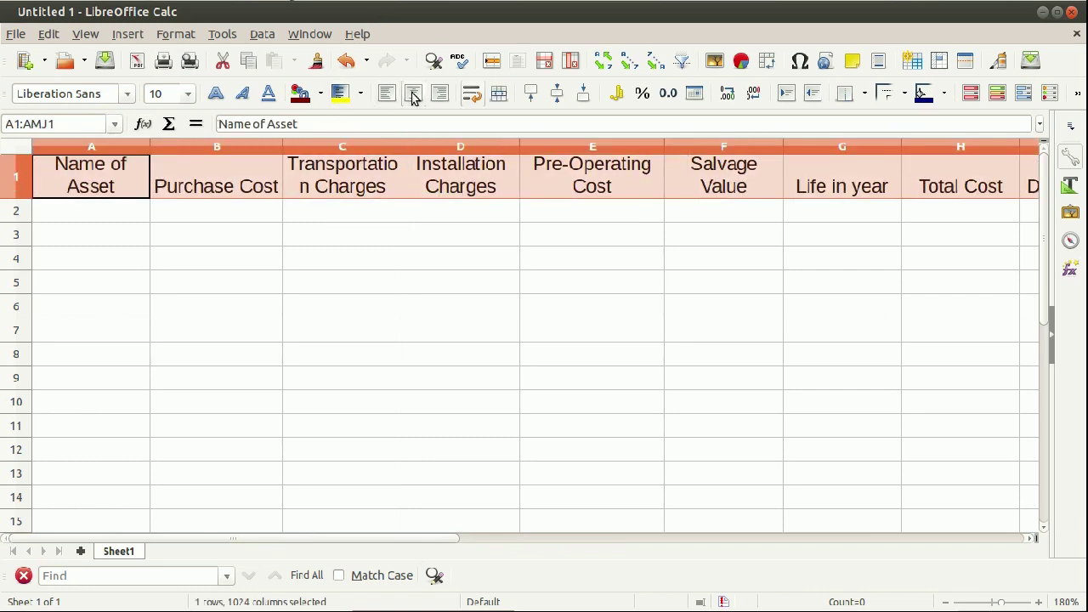
click(606, 331)
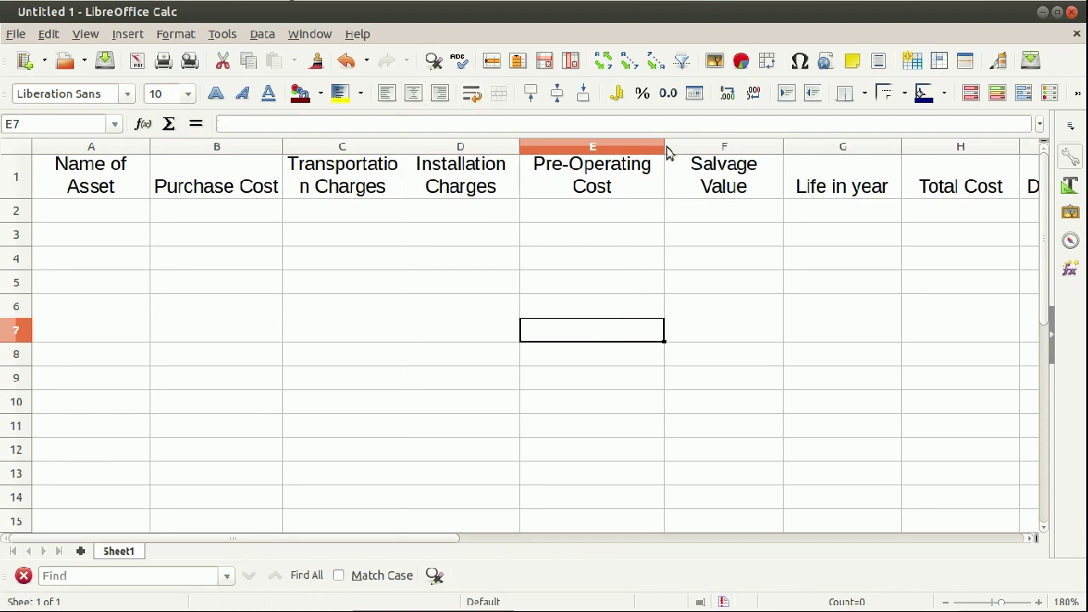
Step: Narrow columns E, F, G, H and B and make row 1 taller so the wrapped headers fit
drag(664, 150, 641, 146)
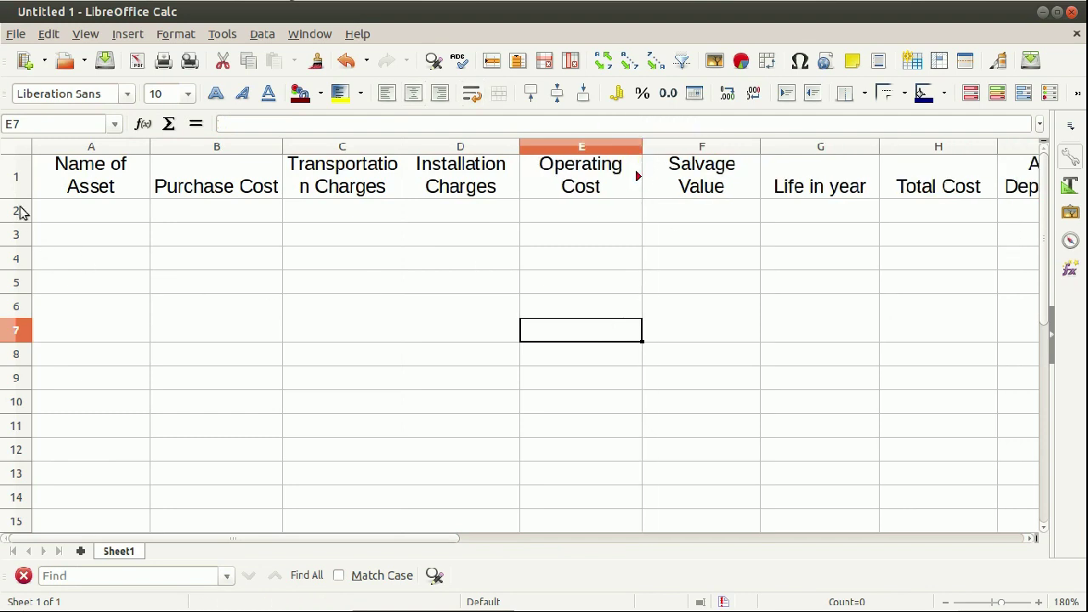
drag(24, 198, 32, 228)
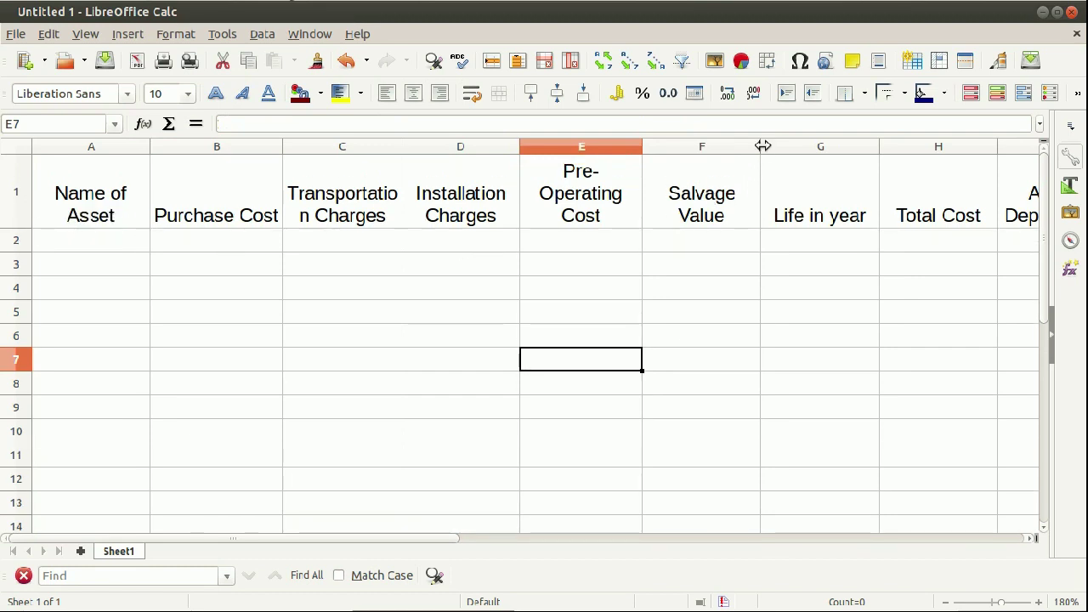
drag(762, 146, 744, 146)
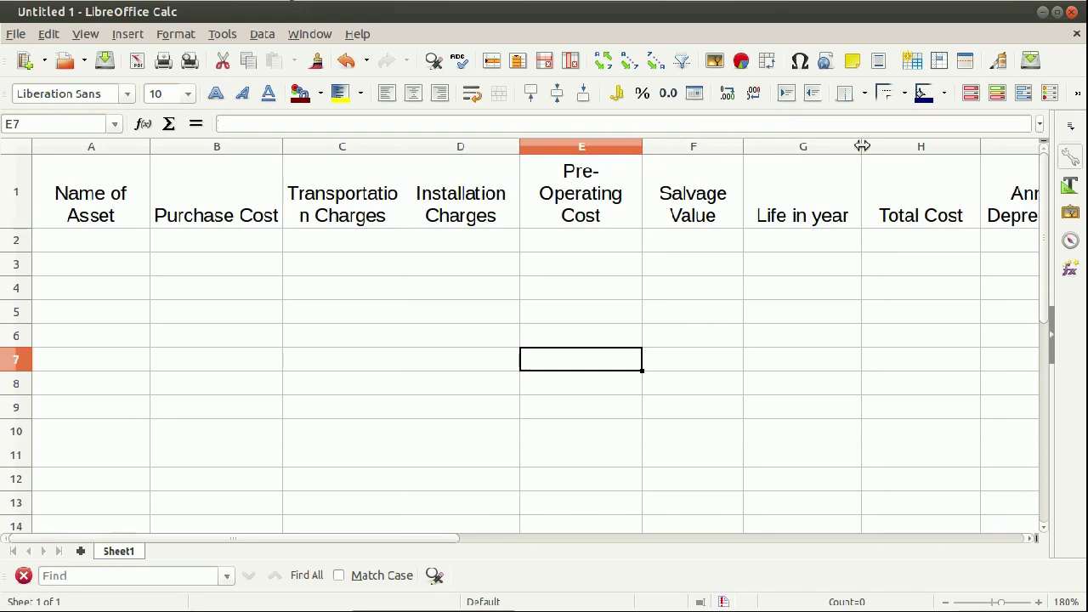
drag(862, 146, 837, 146)
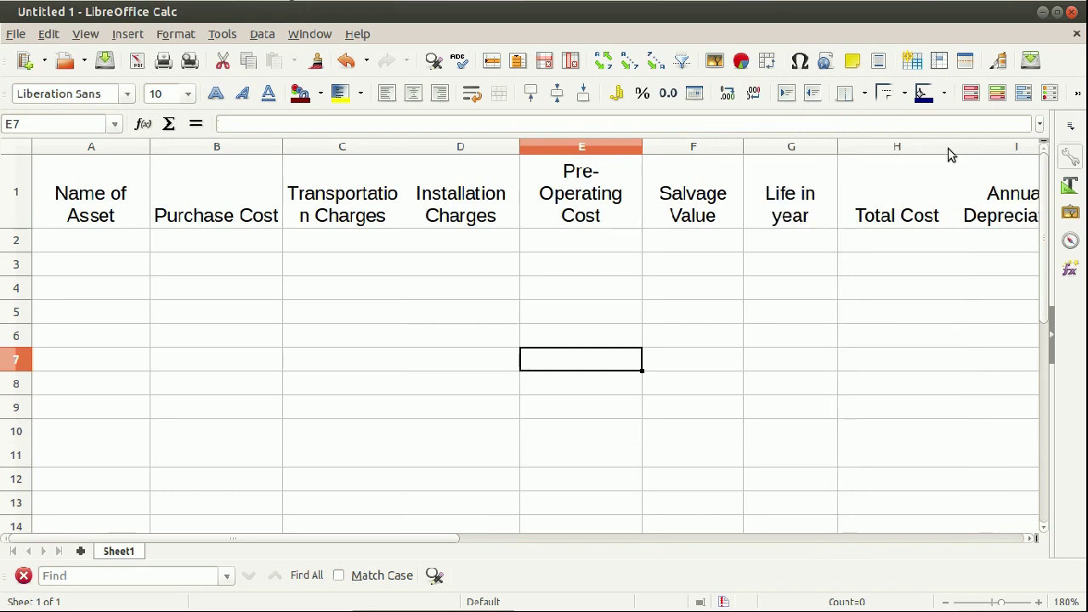
drag(954, 146, 923, 148)
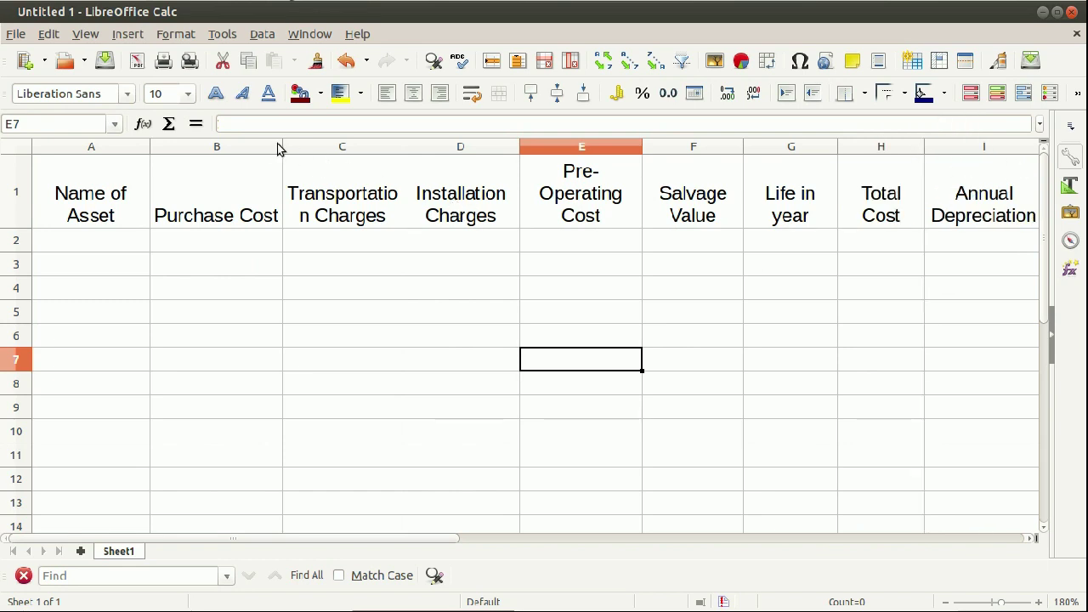
drag(282, 147, 265, 148)
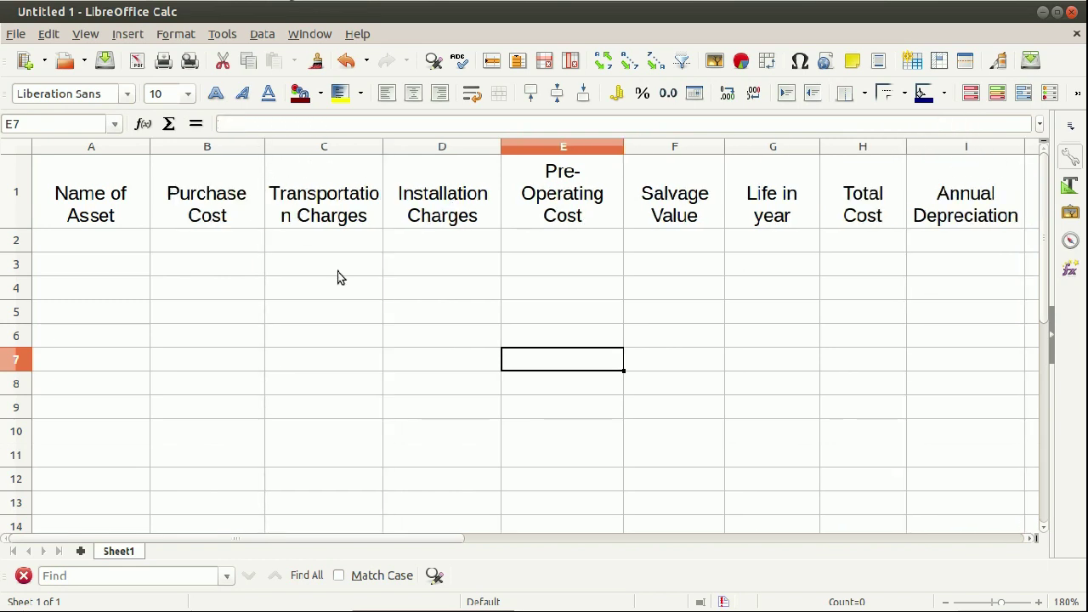
click(637, 287)
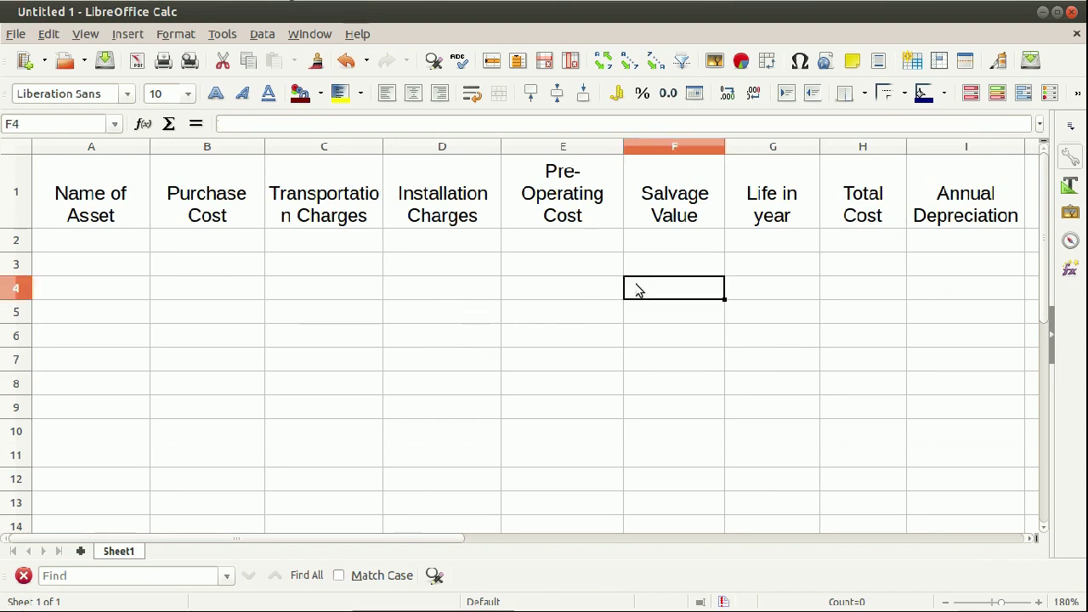
Step: Enter the asset names Machinery, Furniture and Motor Van in cells A2 to A4
click(63, 248)
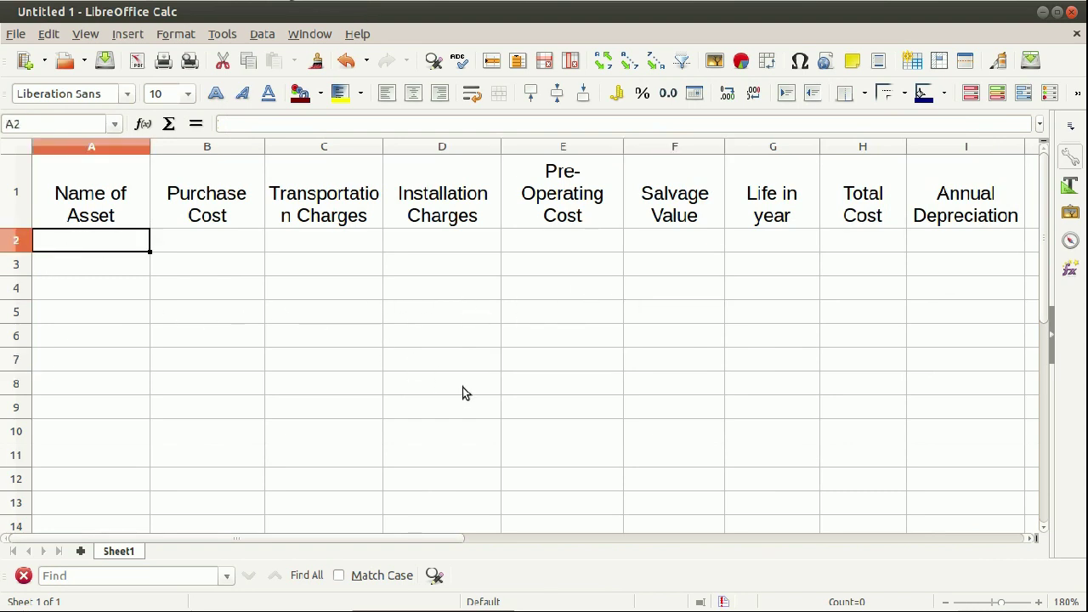
text(Ma)
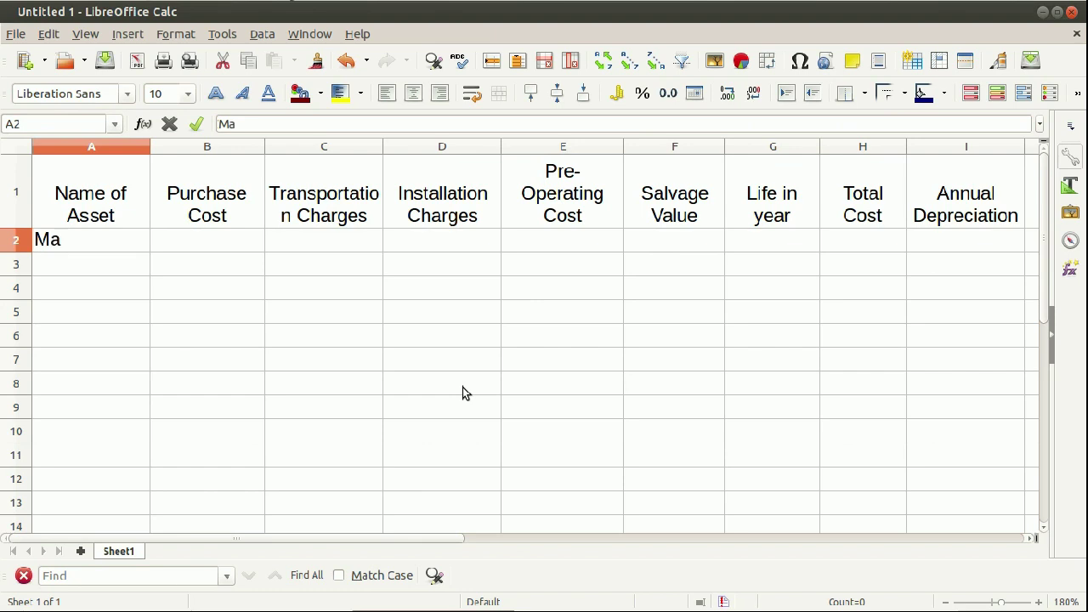
text(chinery)
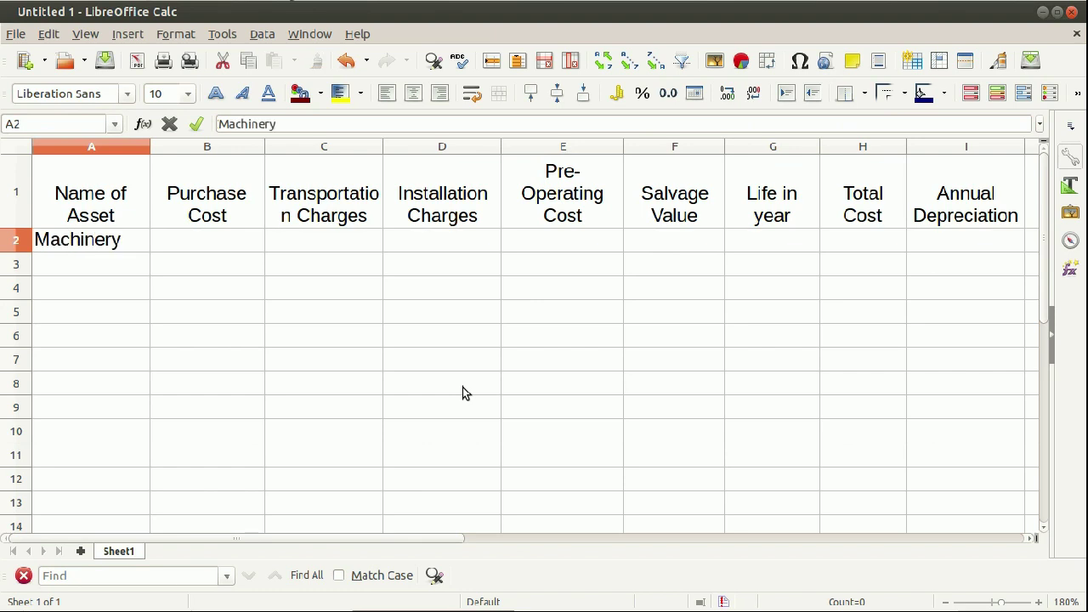
key(Return)
text(Furniture)
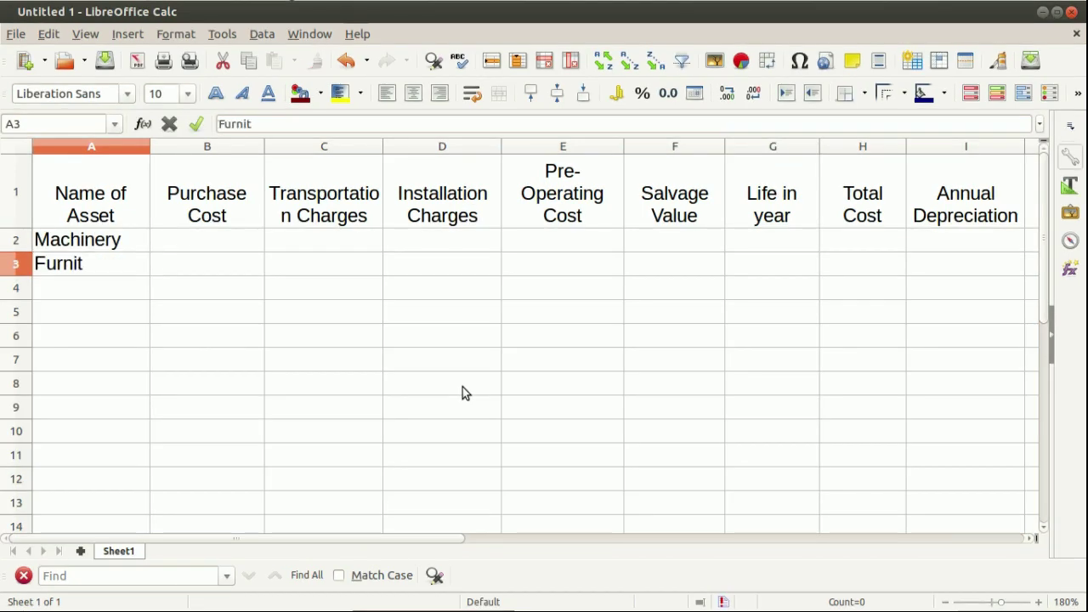
key(Return)
text(Motor Van)
key(Tab)
Step: Enter the purchase costs 150000, 28000 and 458000 in cells B2 to B4
key(Up)
key(Up)
text(150000)
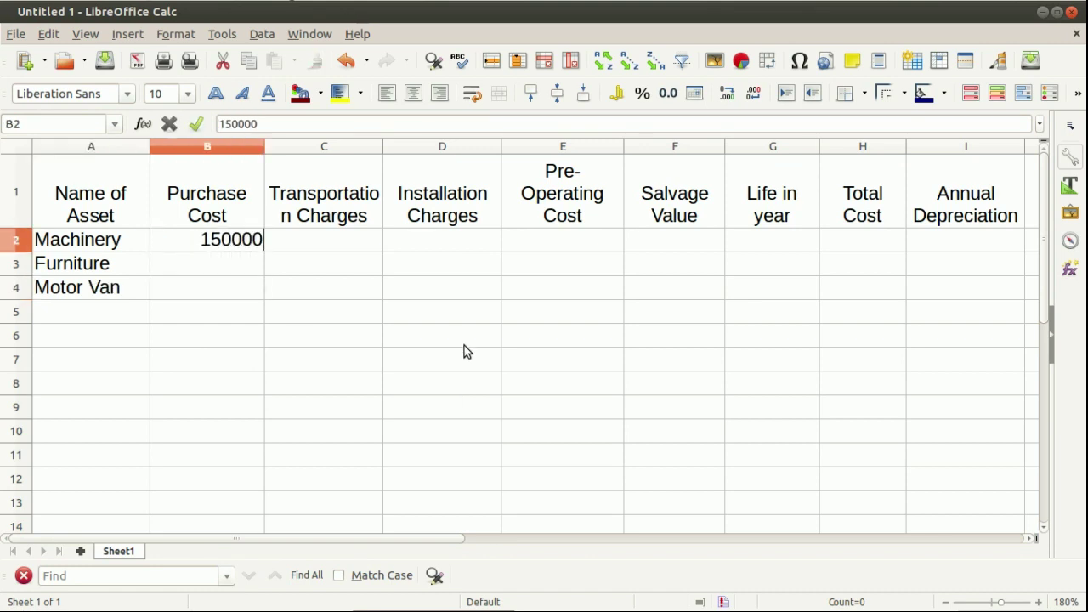
key(Return)
text(28000)
key(Return)
text(458000)
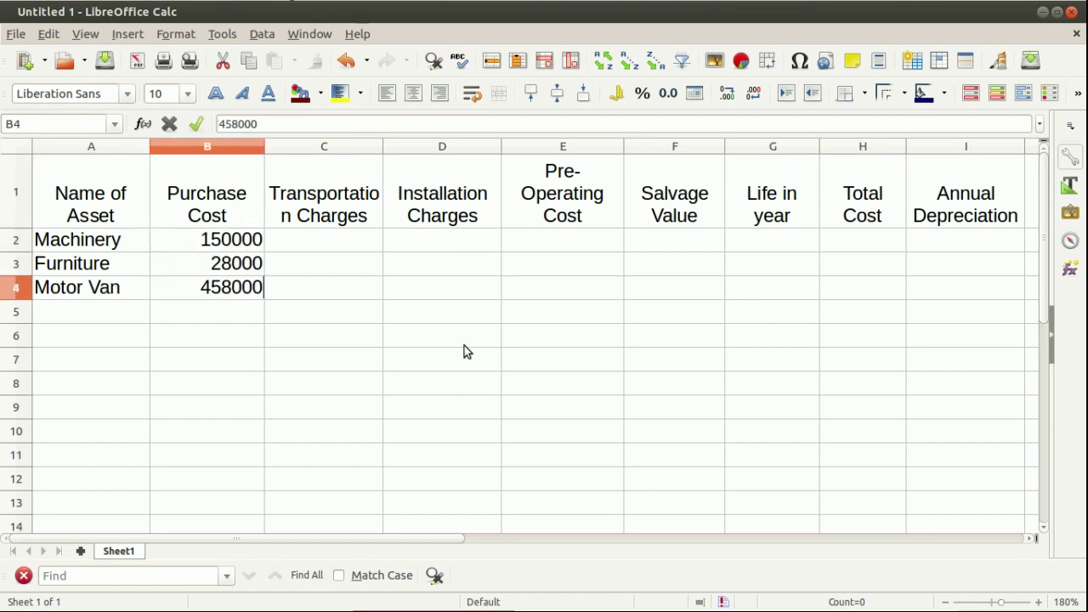
key(Tab)
Step: Enter the transportation charges 2500, 1800 and 0 in cells C2 to C4
key(Up)
key(Up)
text(2500)
key(Return)
text(1800)
key(Return)
text(0)
key(Tab)
Step: Enter the installation charges 4000, 2000 and 0 in cells D2 to D4
key(Up)
key(Up)
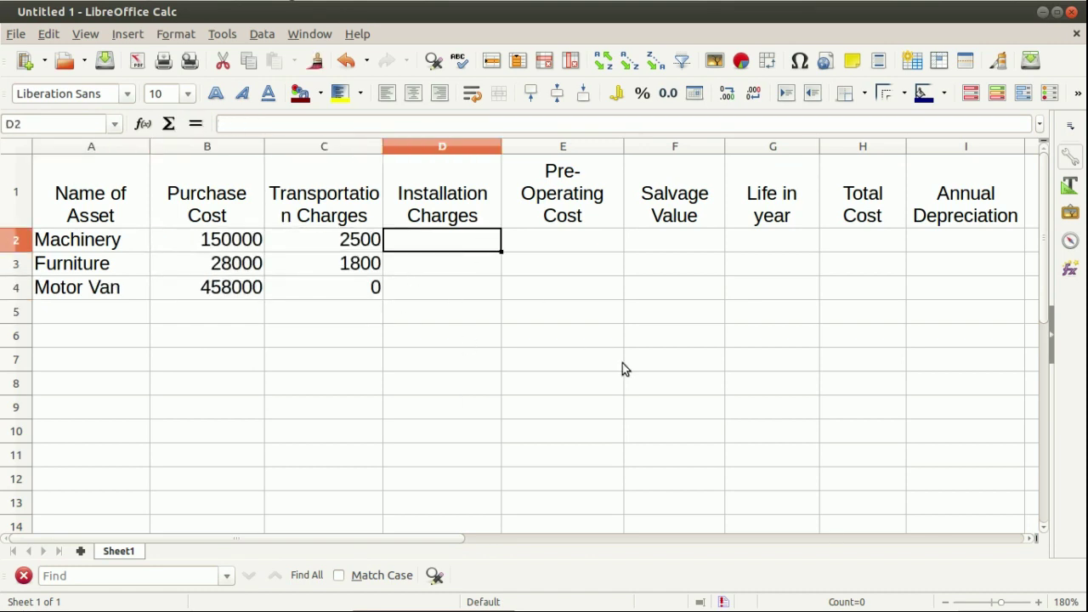
text(4000 2000)
key(Return)
text(0)
Step: Enter the pre-operating costs 1000, 800 and 2200 in cells E2 to E4
key(Up)
key(Up)
text(1000)
key(Return)
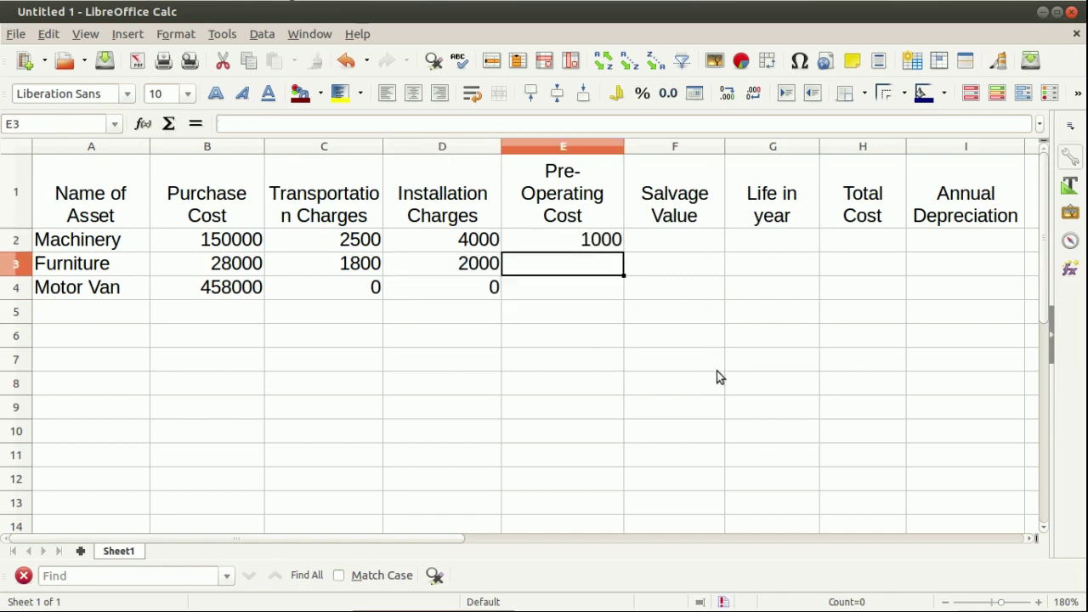
text(800)
key(Return)
text(2200)
key(Tab)
Step: Enter the salvage values 5000, 2000 and 3000 in cells F2 to F4
key(Up)
key(Up)
text(5000)
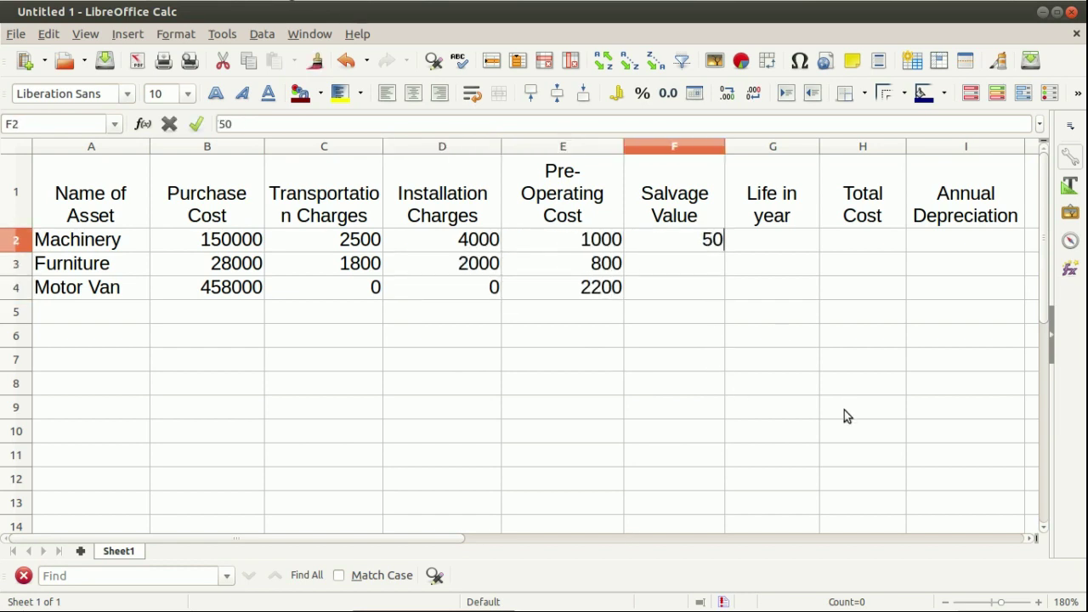
key(Return)
text(2000)
key(Return)
text(3000)
Step: Enter the asset lives 10, 12 and 8 years in cells G2 to G4
click(791, 249)
text(10)
key(Return)
text(12)
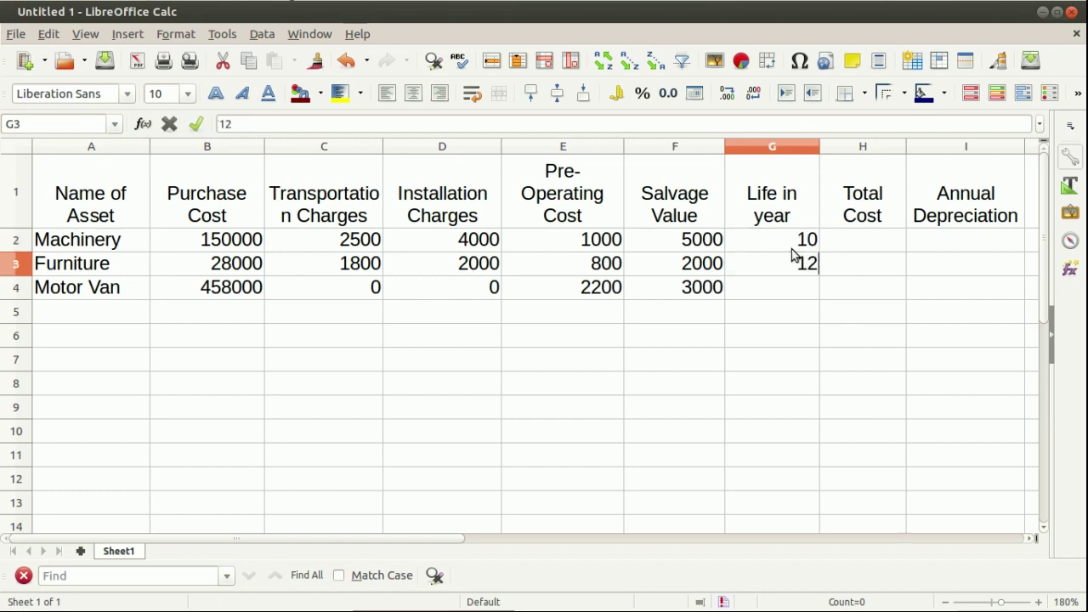
key(Return)
text(8)
key(Return)
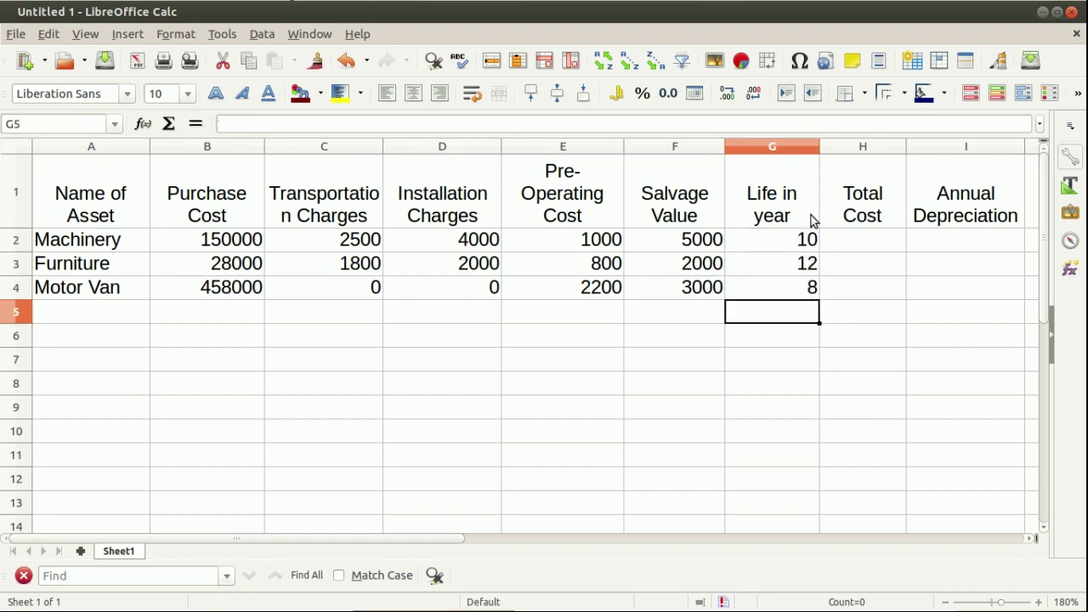
Step: Calculate Machinery's total cost in H2 with =SUM(B2:E2) and fill the formula down to H4
click(861, 245)
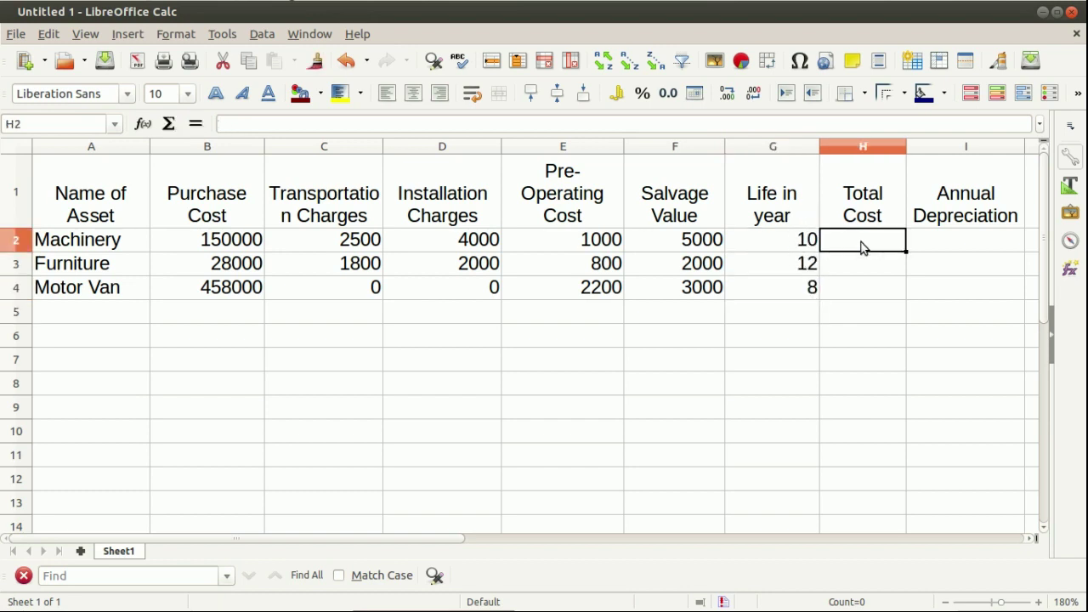
text(=)
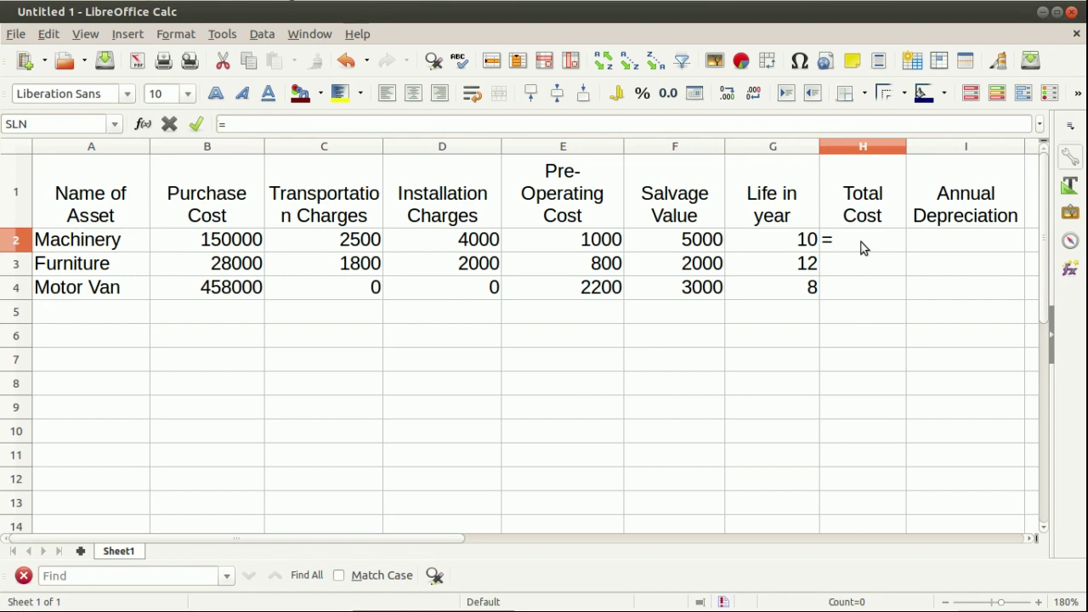
text(sum)
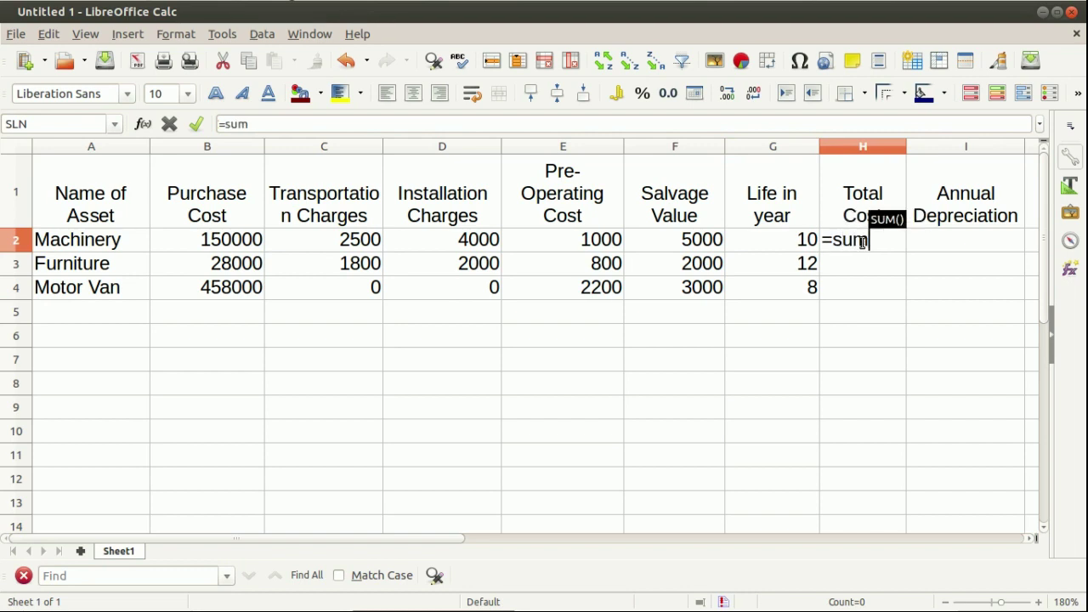
text(()
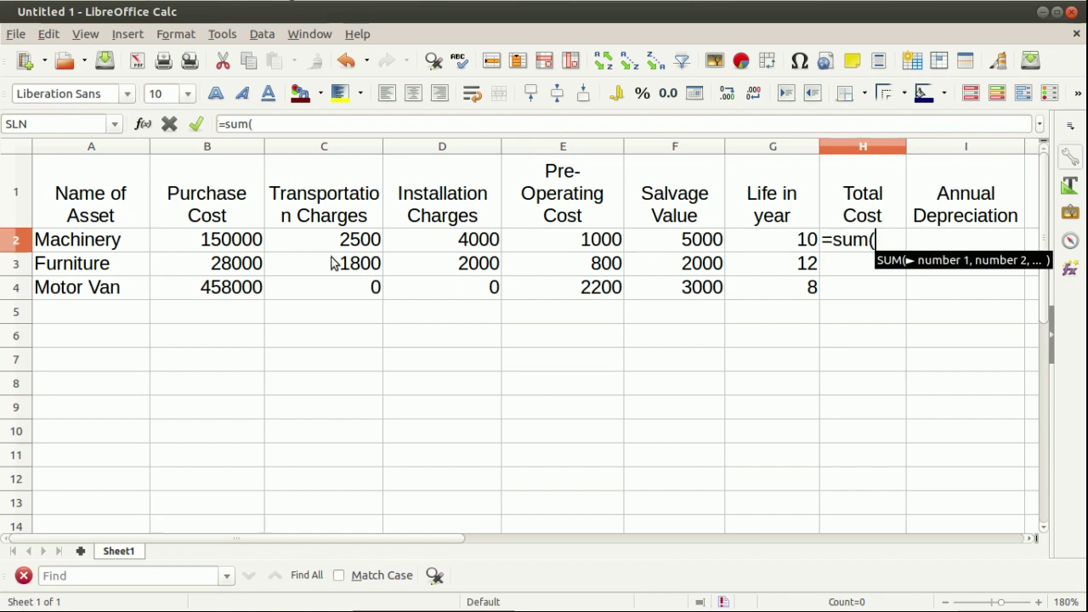
click(238, 245)
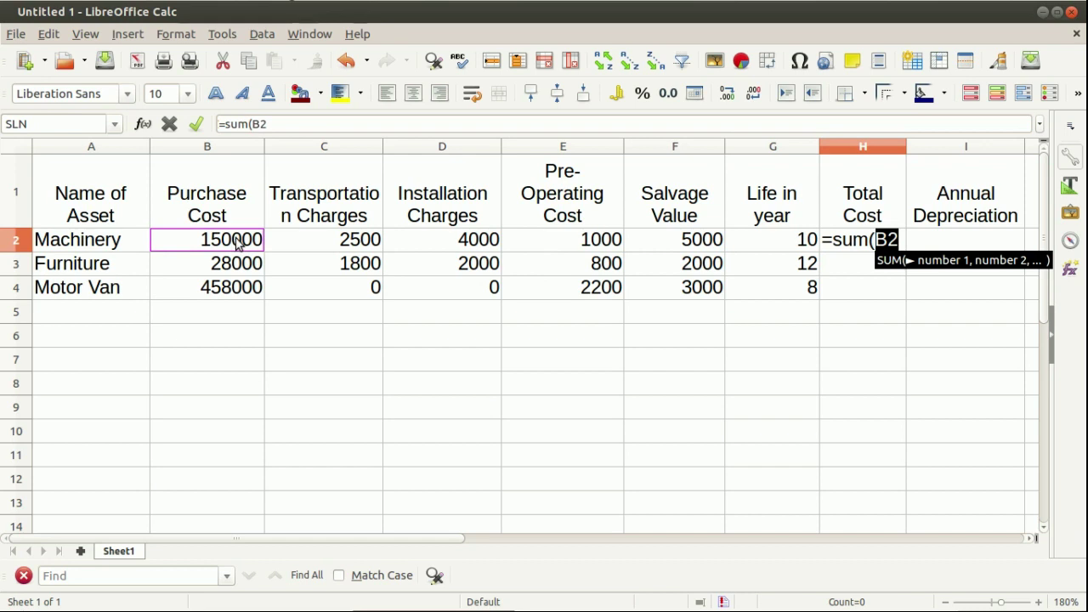
drag(238, 245, 520, 244)
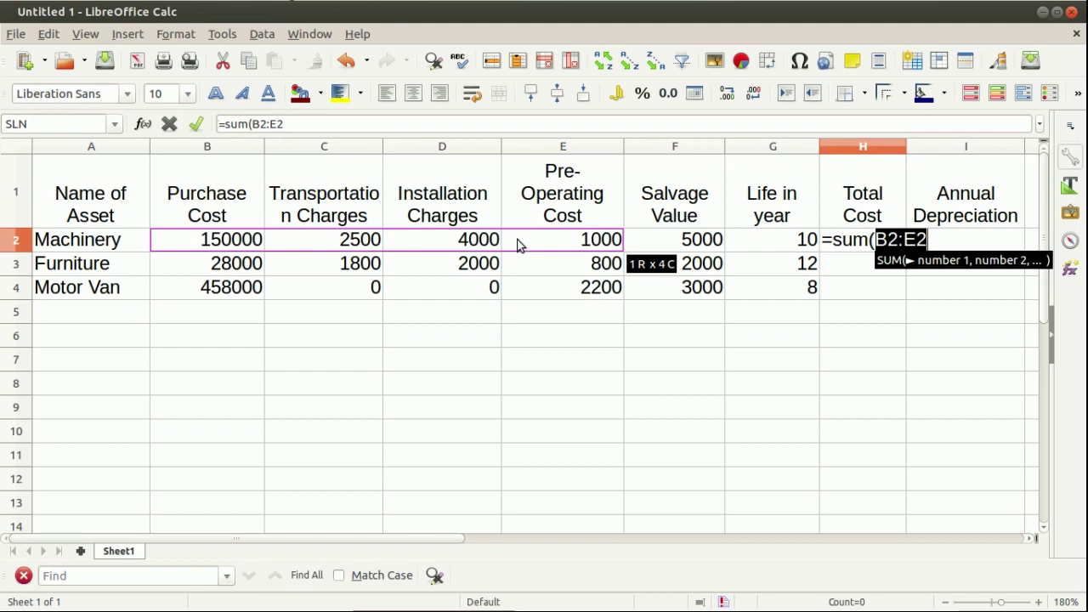
text())
key(Return)
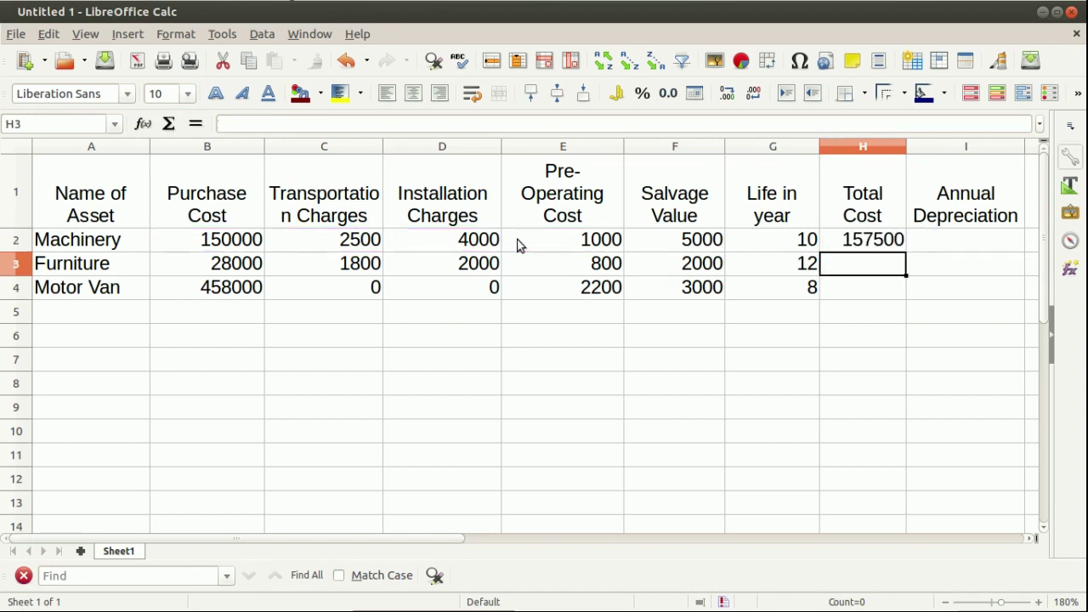
click(861, 244)
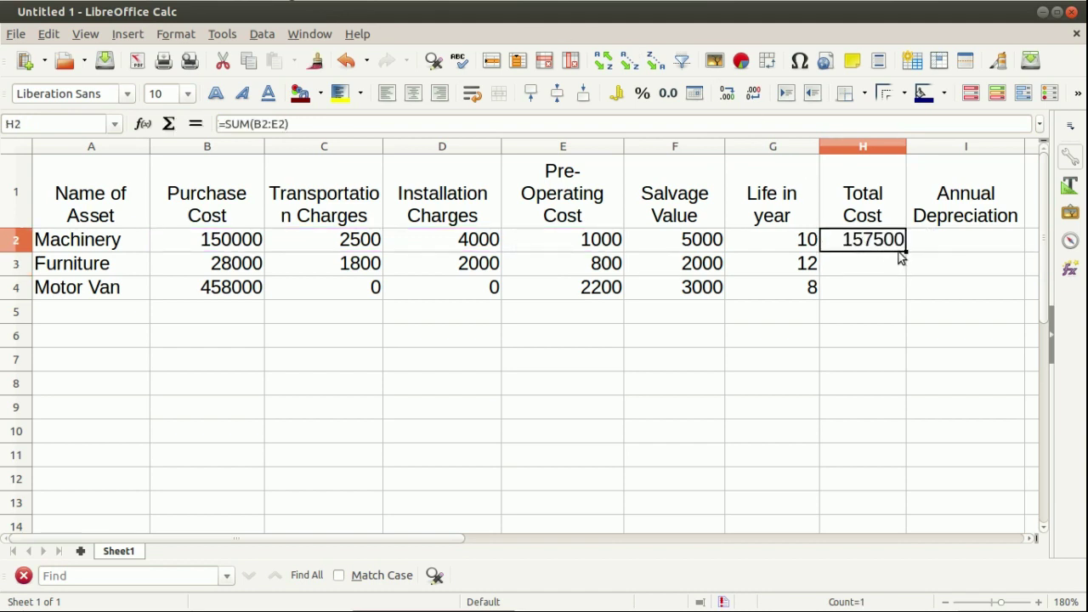
drag(906, 252, 908, 303)
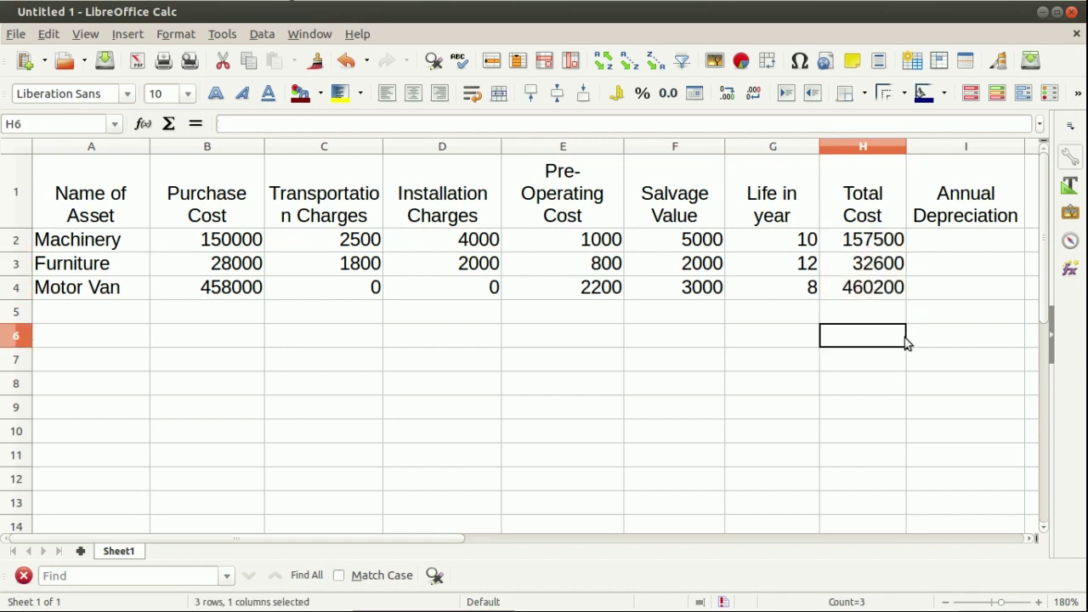
Step: Calculate Machinery's annual straight-line depreciation in I2 with =SLN(H2,F2,G2)
click(946, 248)
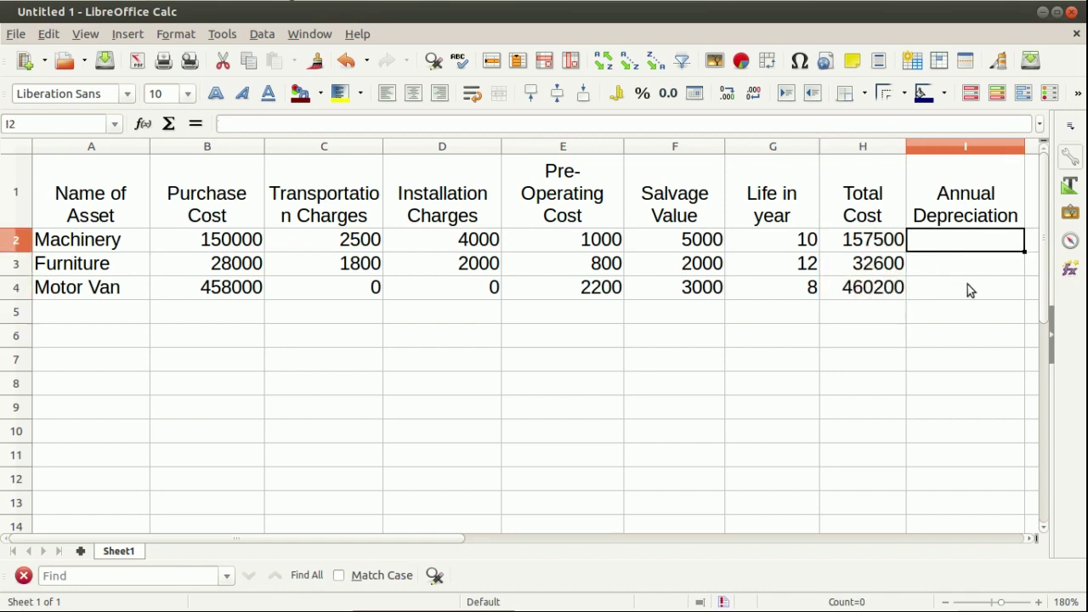
text(=)
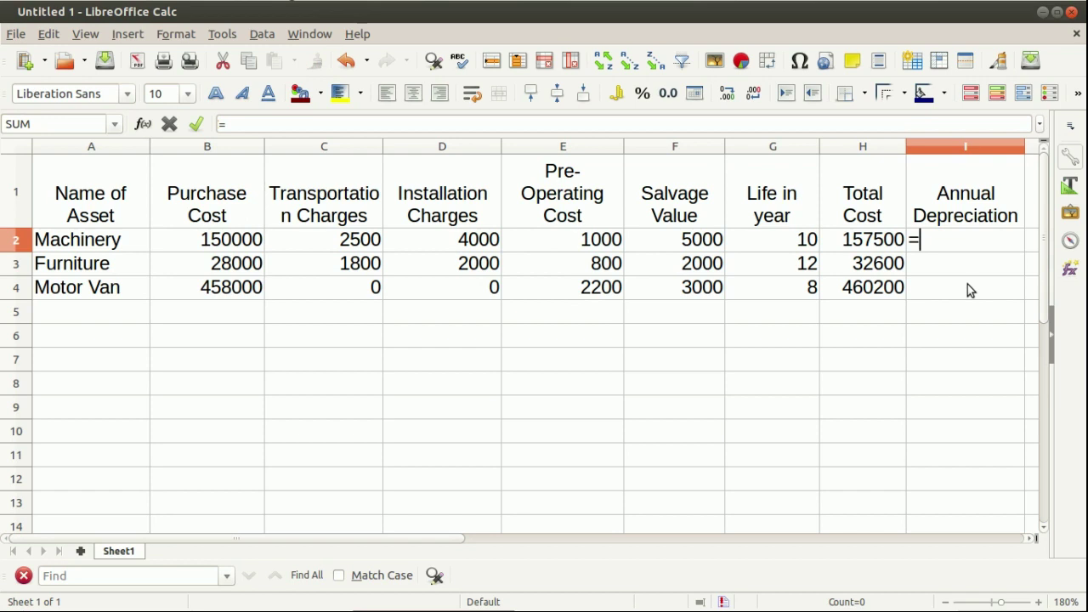
text(sln)
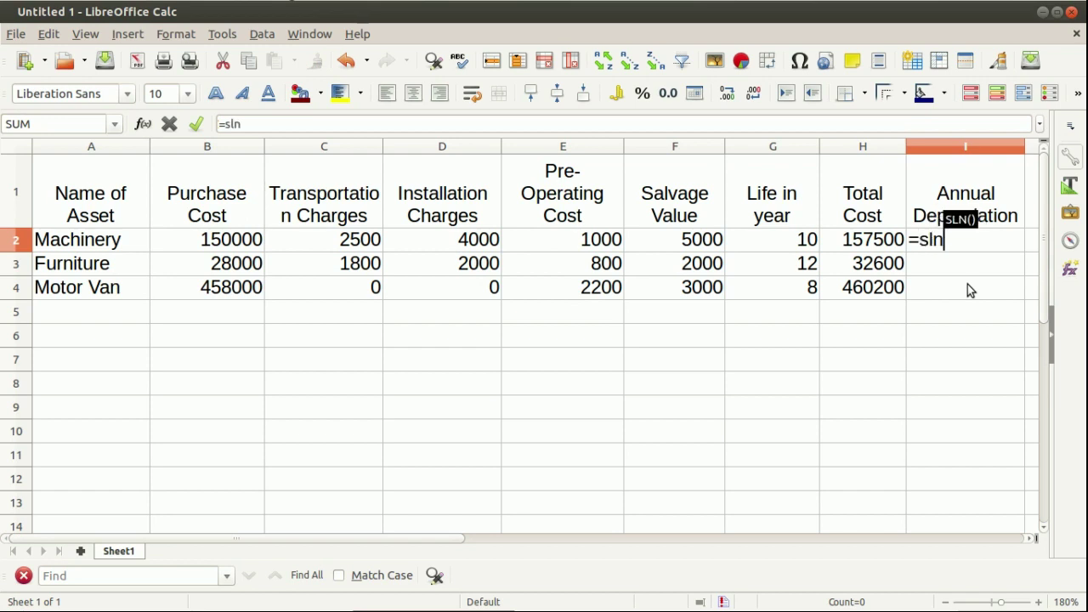
text(()
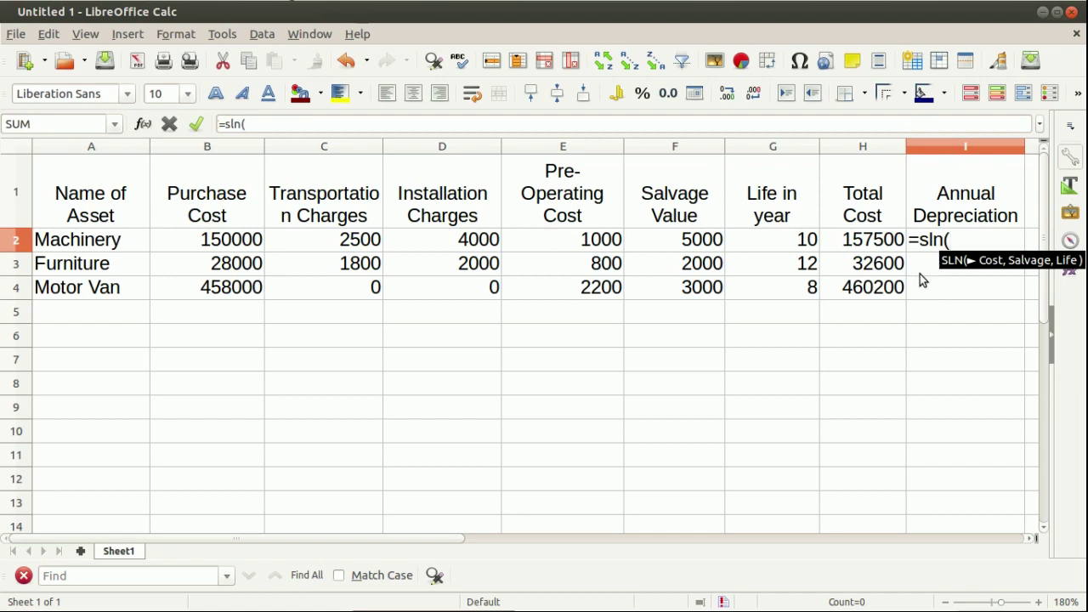
click(872, 247)
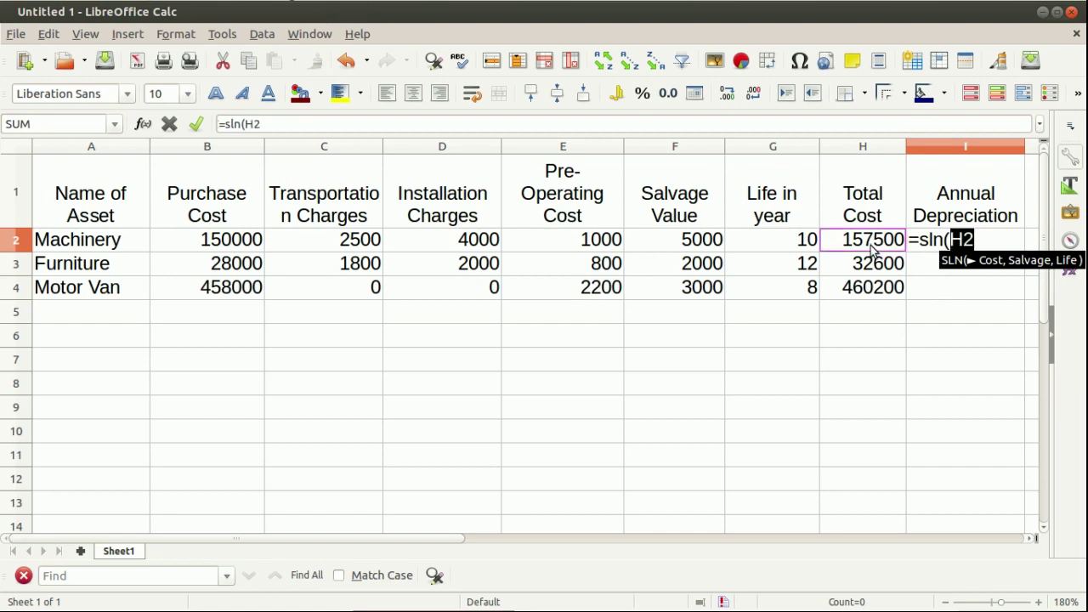
text(,)
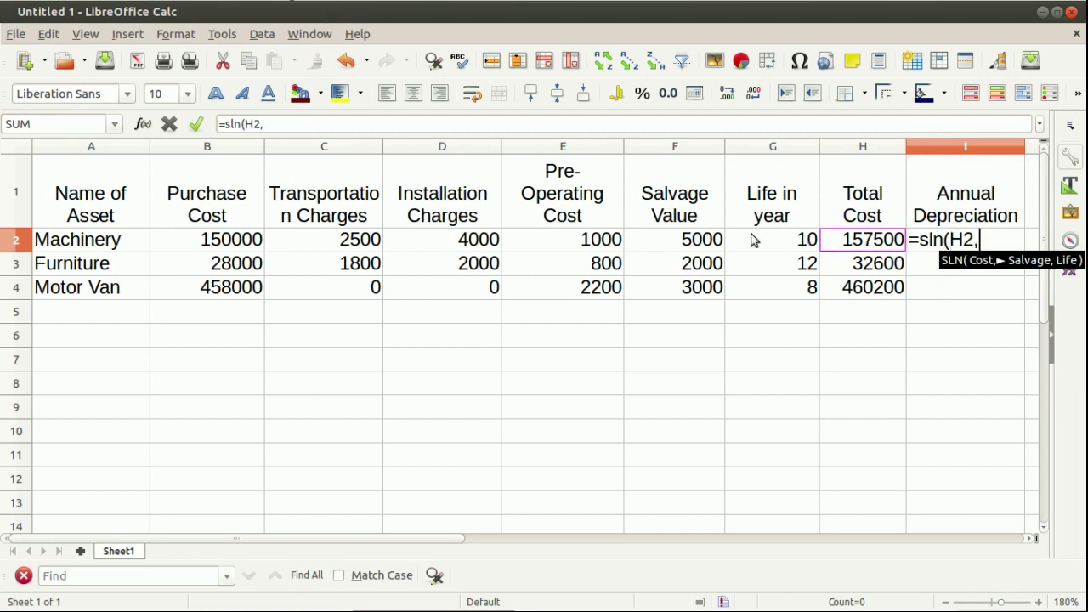
click(709, 241)
text(,)
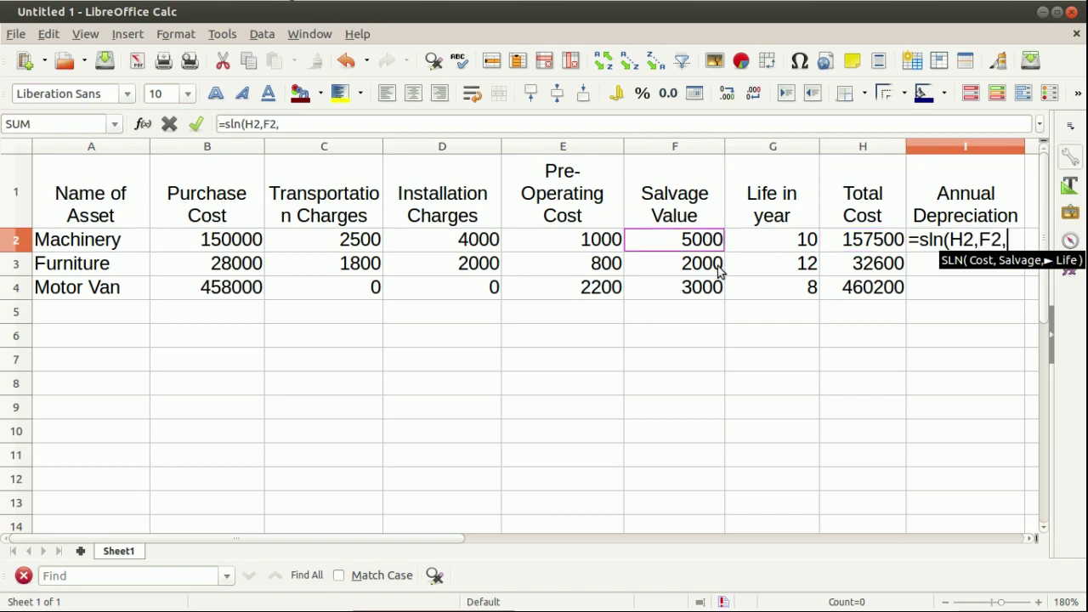
click(780, 244)
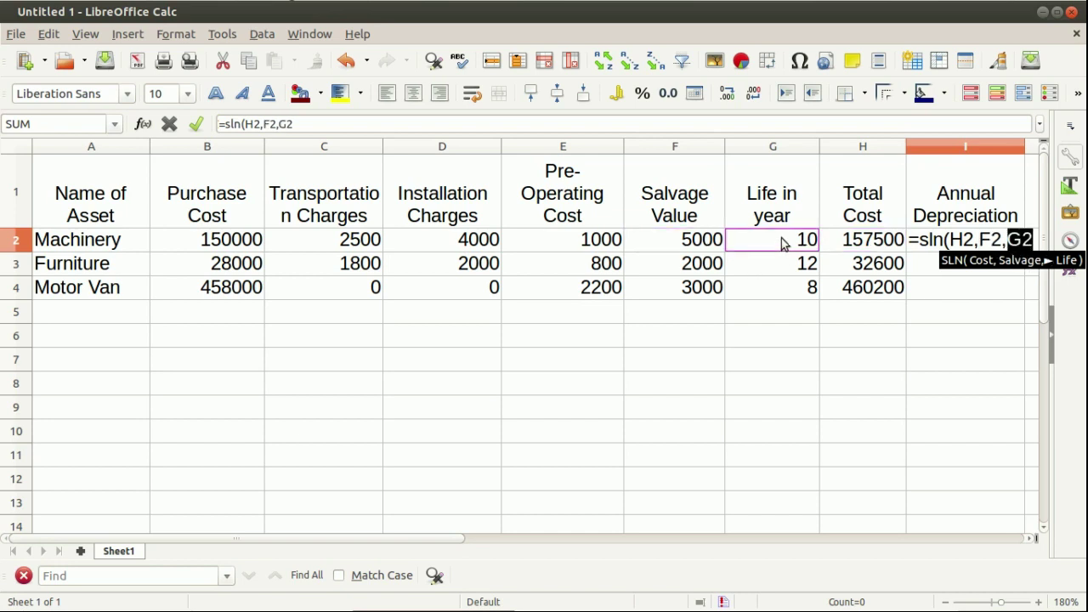
text())
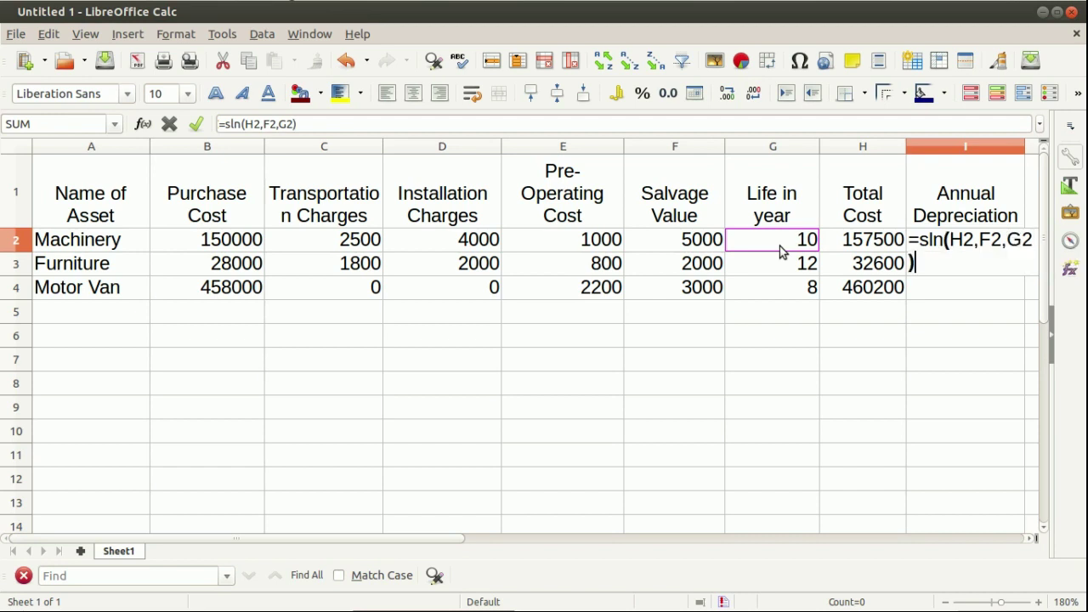
key(Return)
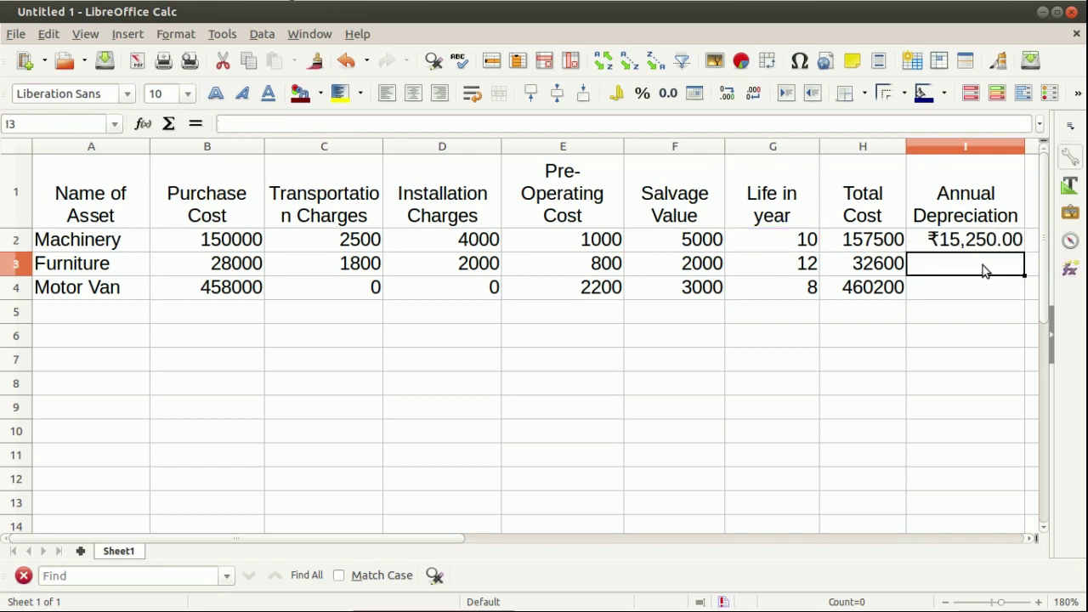
Step: Fill the annual depreciation formula from I2 down to I4 for Furniture and Motor Van
click(1002, 246)
drag(1023, 252, 1020, 294)
scroll(544, 337, down, 1)
click(562, 341)
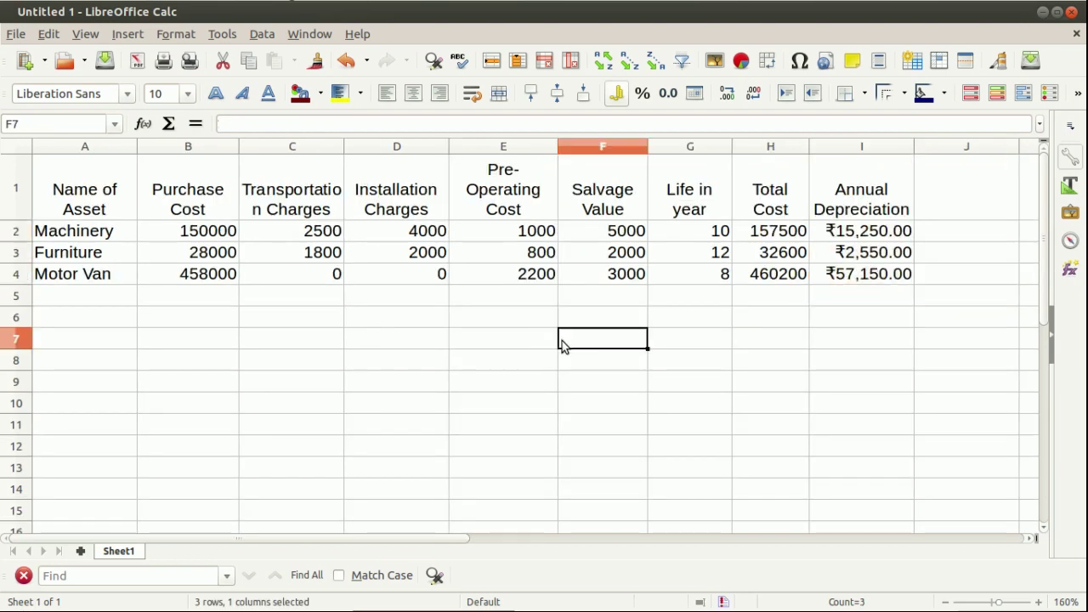
Step: Make the annual depreciation amounts in I2 to I4 bold
drag(855, 232, 841, 272)
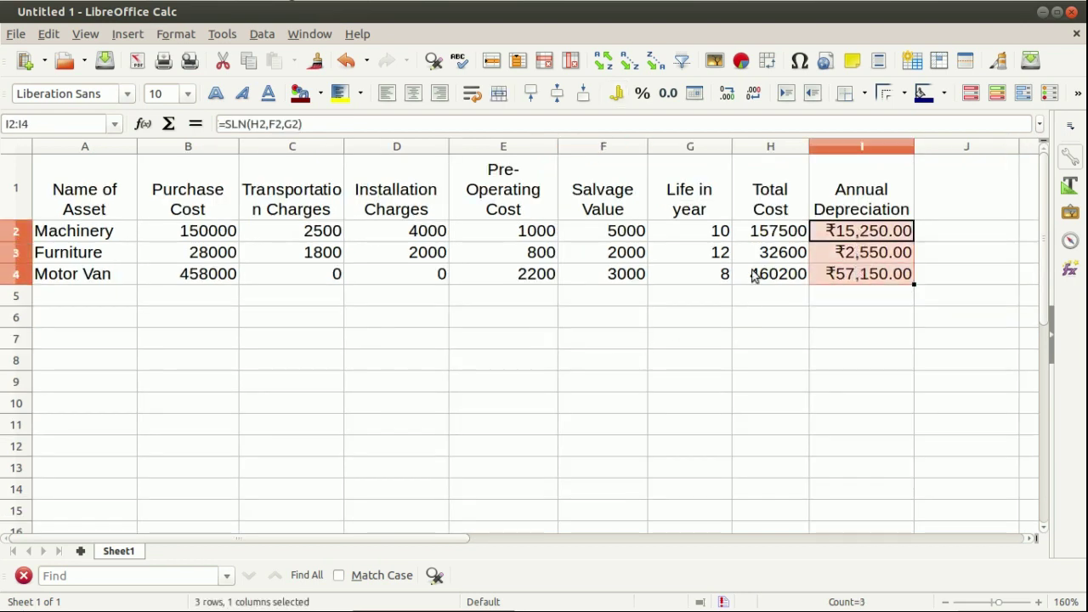
click(215, 94)
click(571, 365)
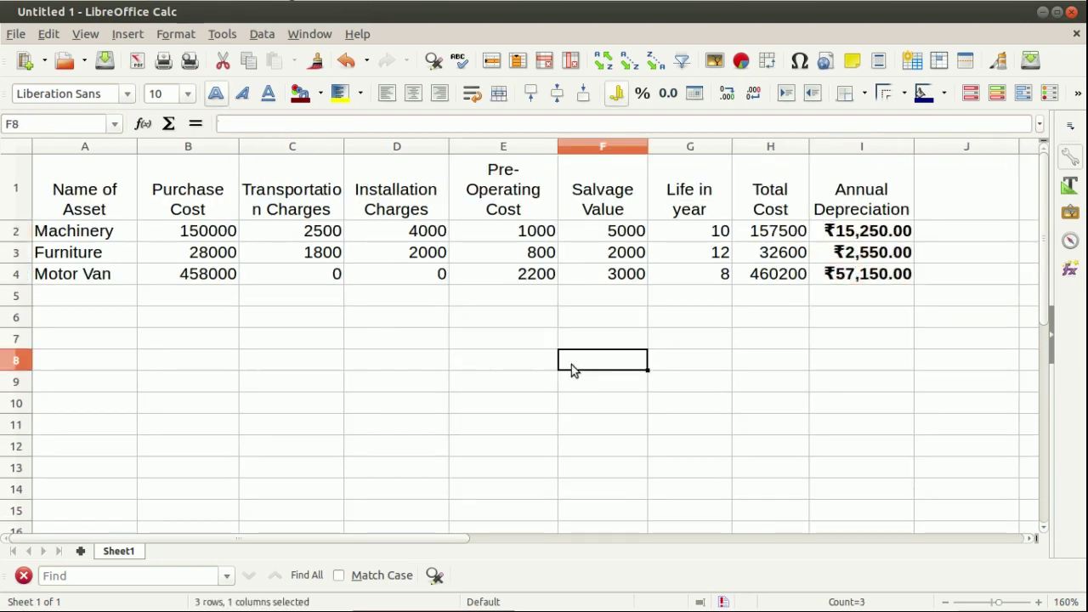
Step: Select the whole depreciation table, cells A1 to I4, including the header row
drag(884, 274, 87, 202)
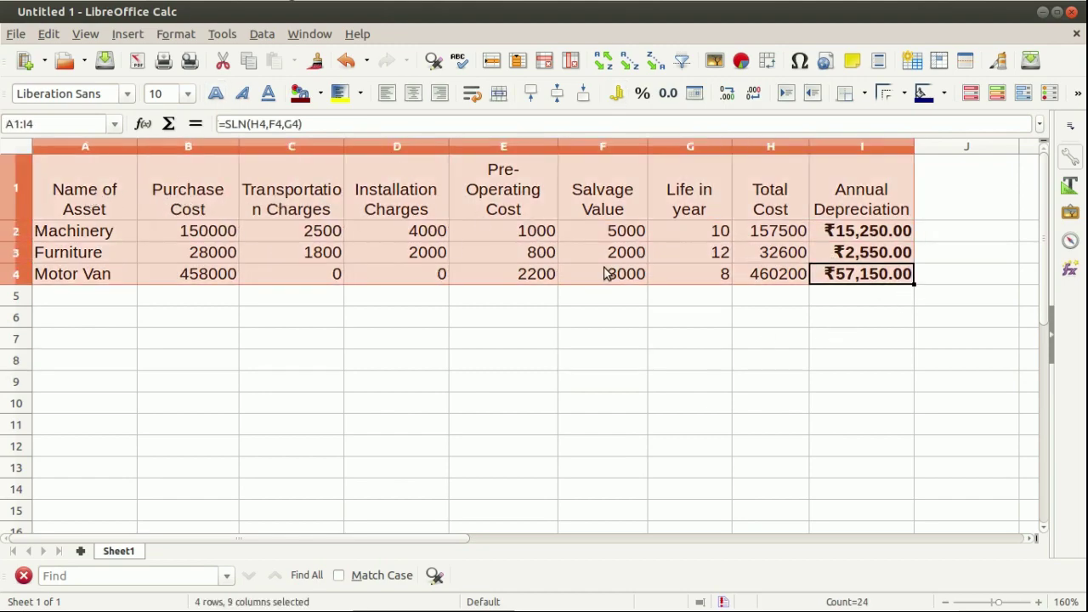